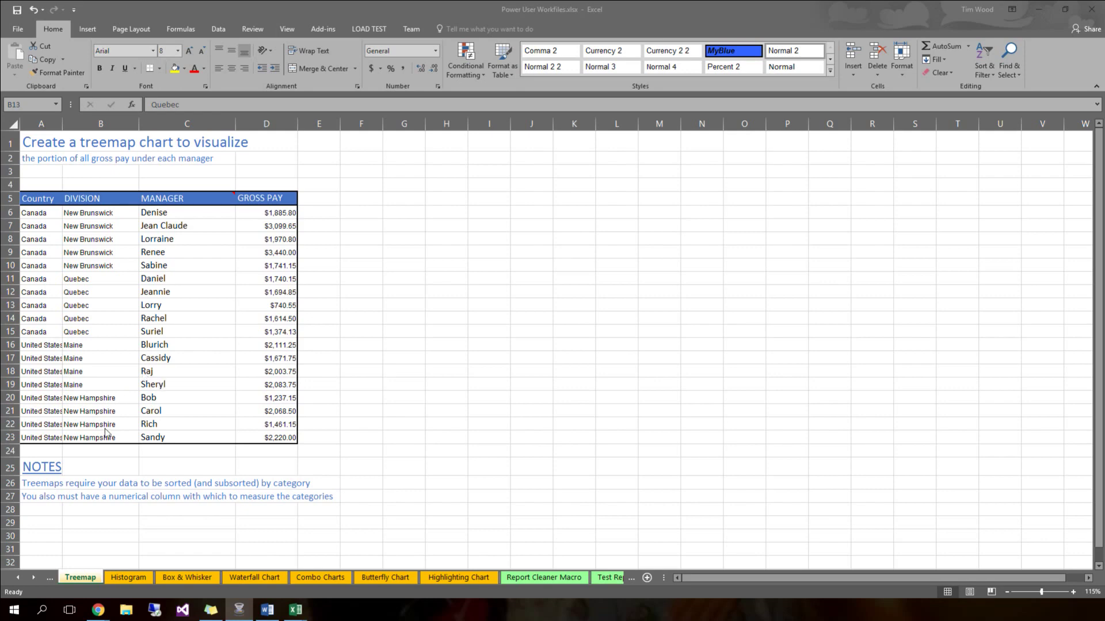
Widen column A to show 'United States' in full, then check the manager and gross pay values
double_click(62, 121)
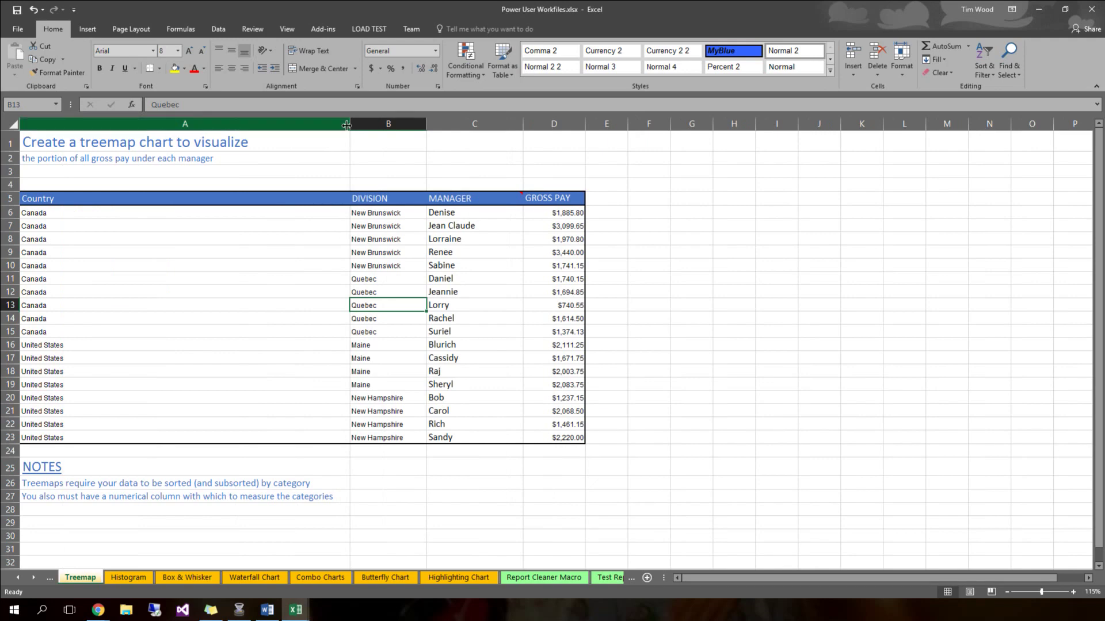
left_click_drag(350, 123, 91, 151)
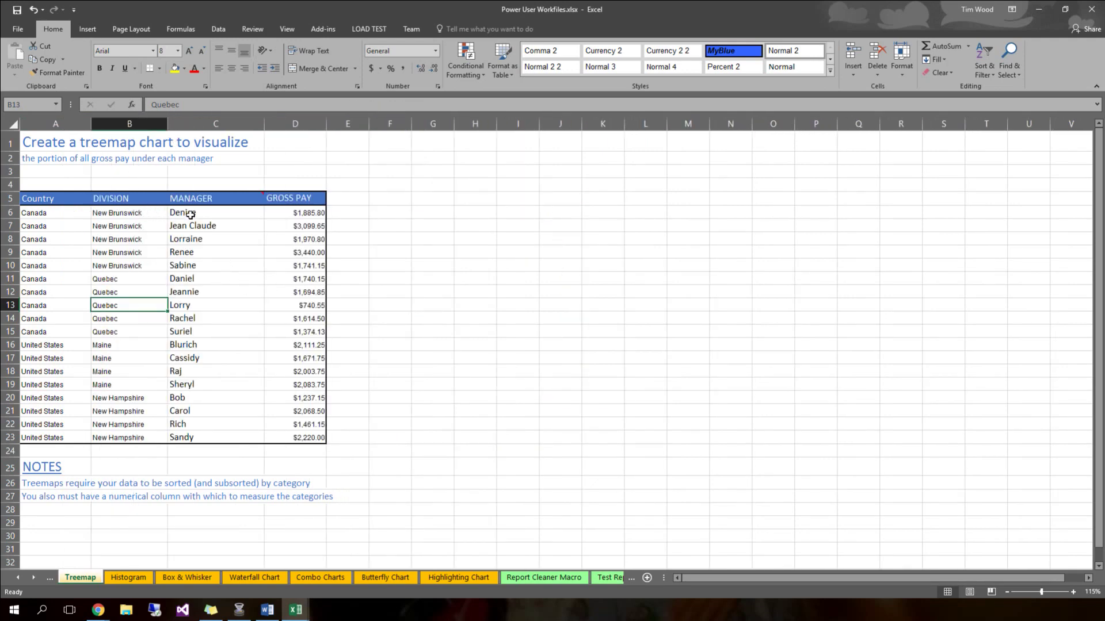
left_click_drag(184, 214, 216, 439)
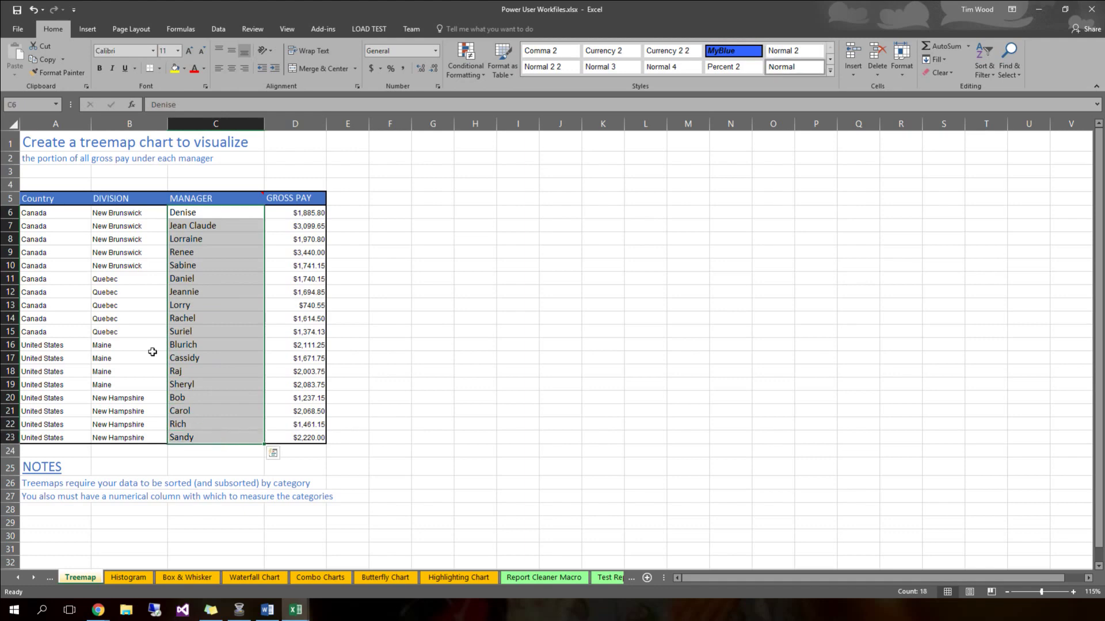
left_click(123, 279)
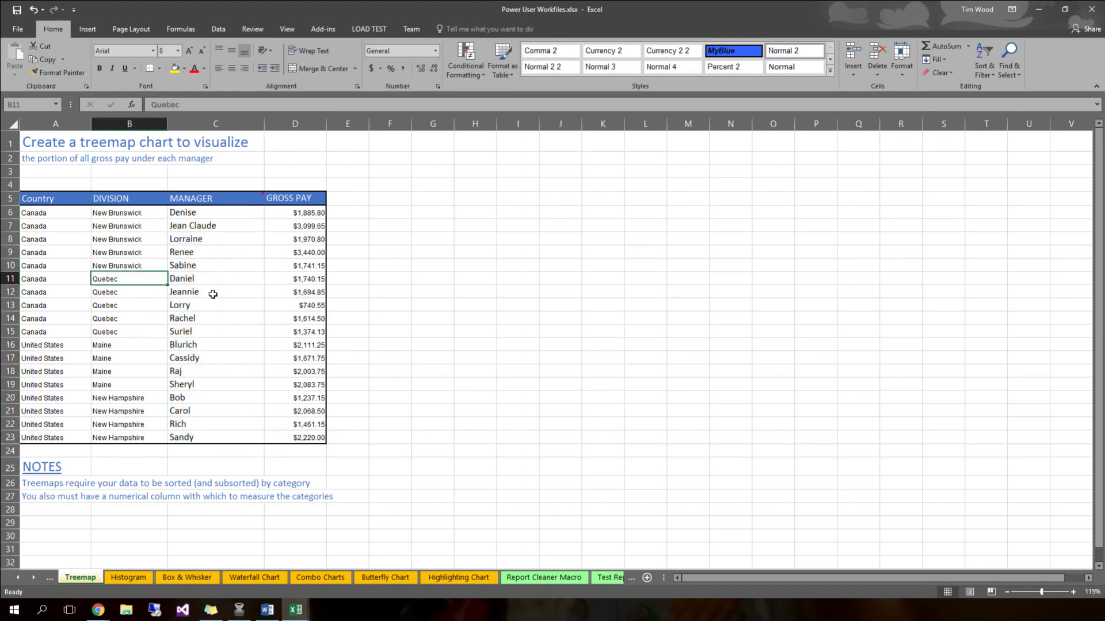
left_click_drag(295, 215, 288, 225)
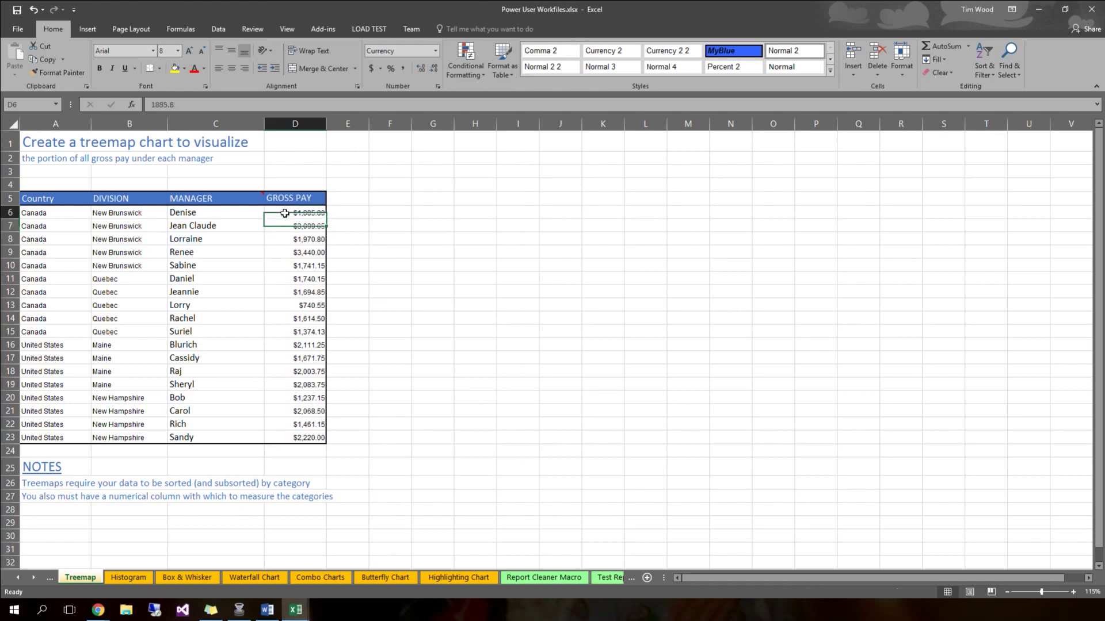
left_click(293, 251)
left_click(299, 319)
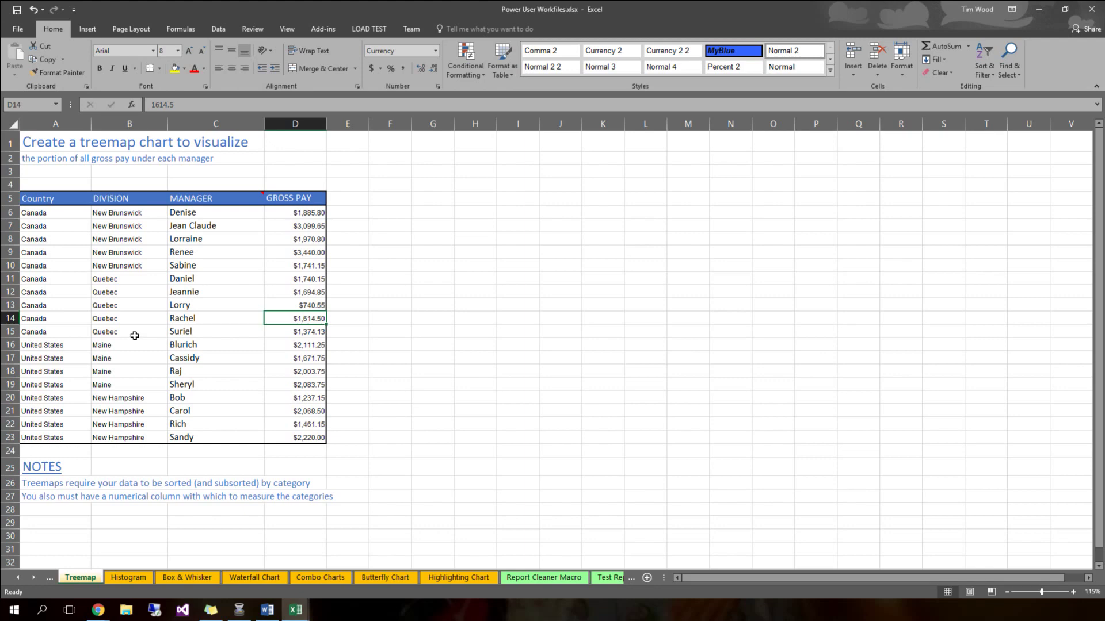
Try trial selections in the Country and Division columns
left_click_drag(25, 197, 71, 242)
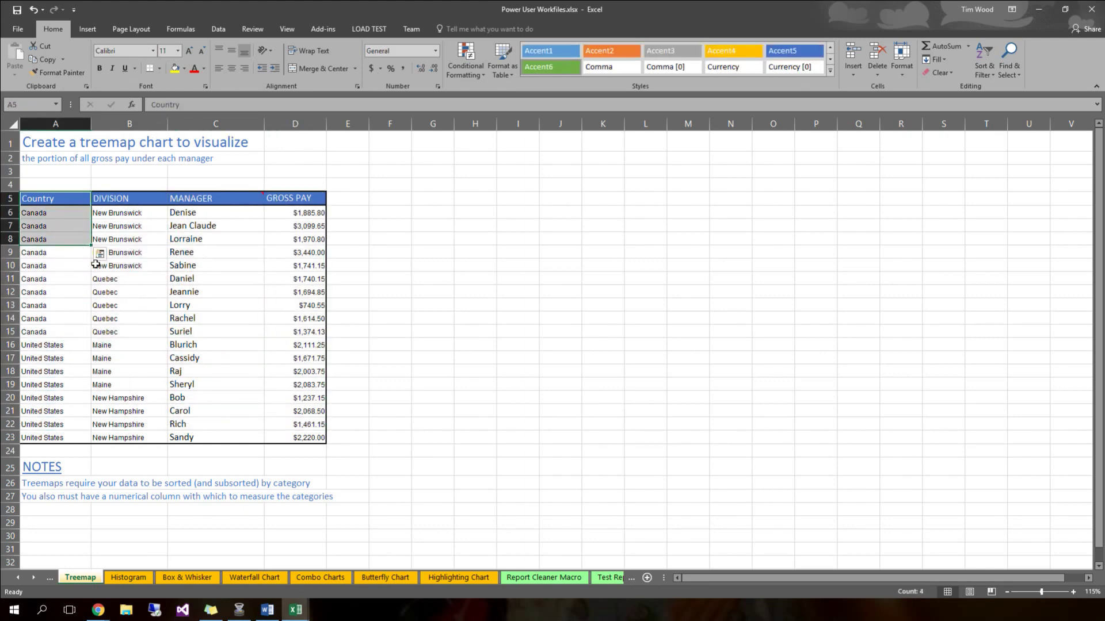
left_click(56, 224)
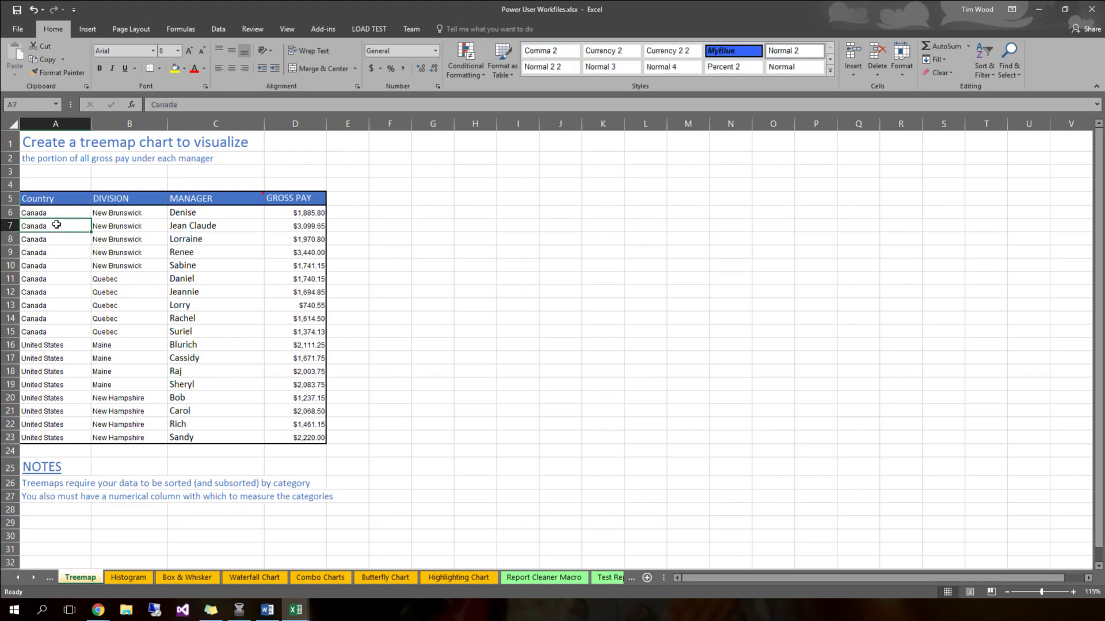
left_click_drag(119, 213, 121, 266)
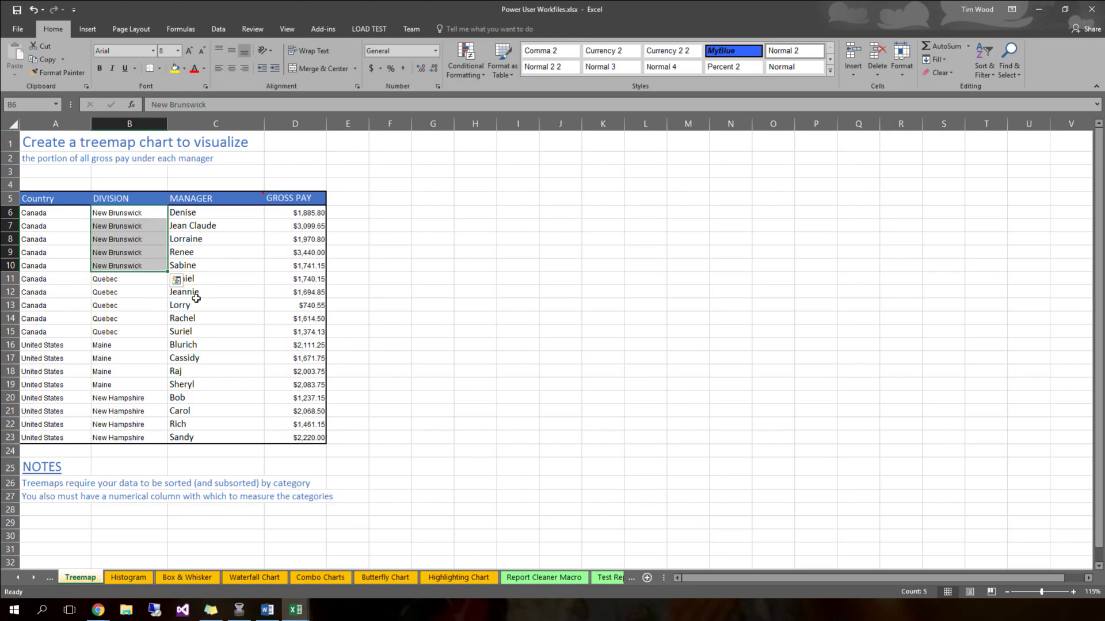
left_click(81, 318)
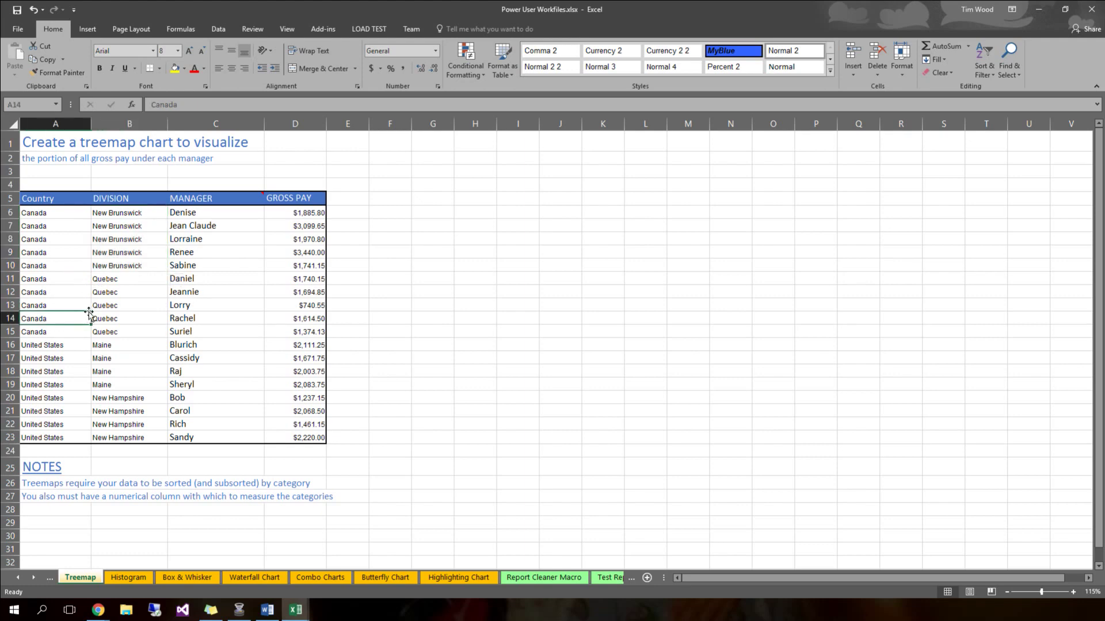
Select Country A5:A23 and add Manager and Gross Pay C5:D23 to the selection
left_click(51, 202)
left_click_drag(52, 201, 83, 432)
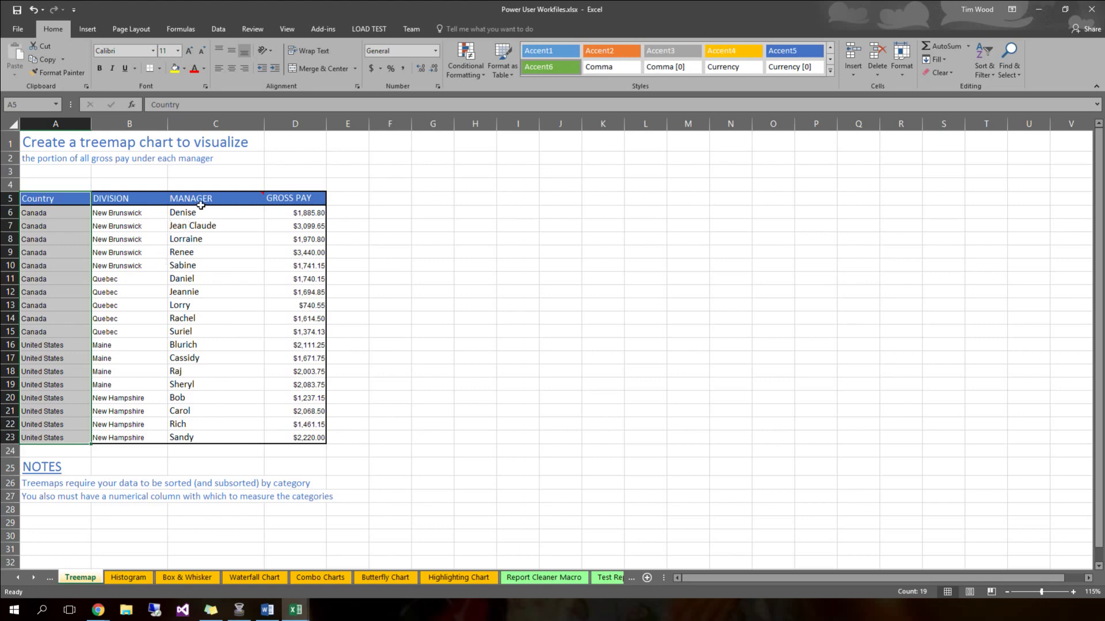
mouse_move(187, 198)
left_click_drag(190, 197, 318, 436)
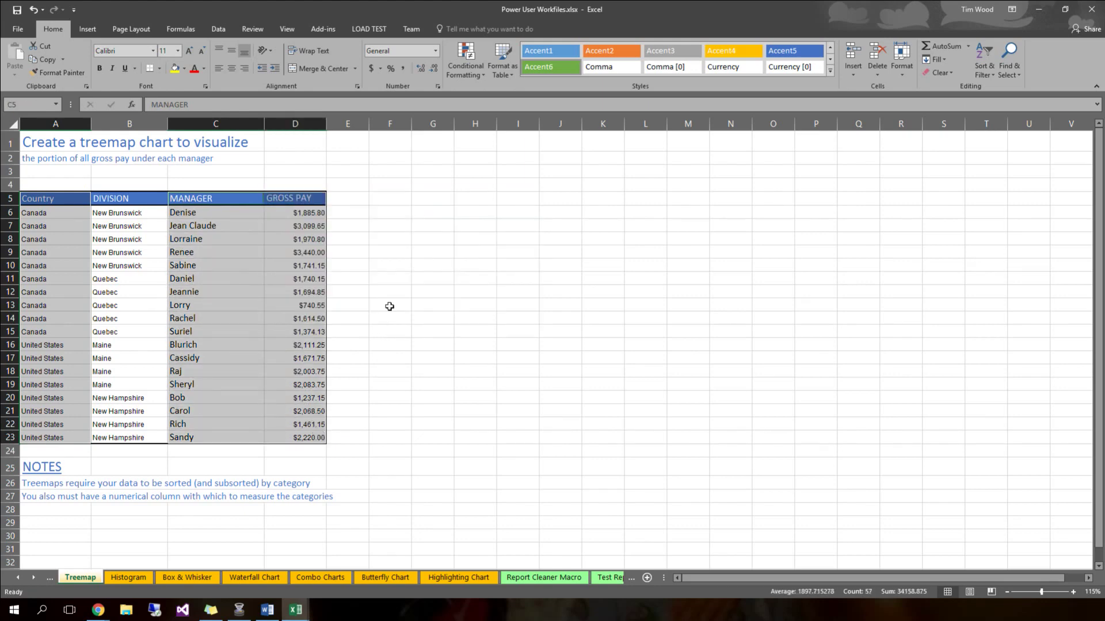
left_click(88, 32)
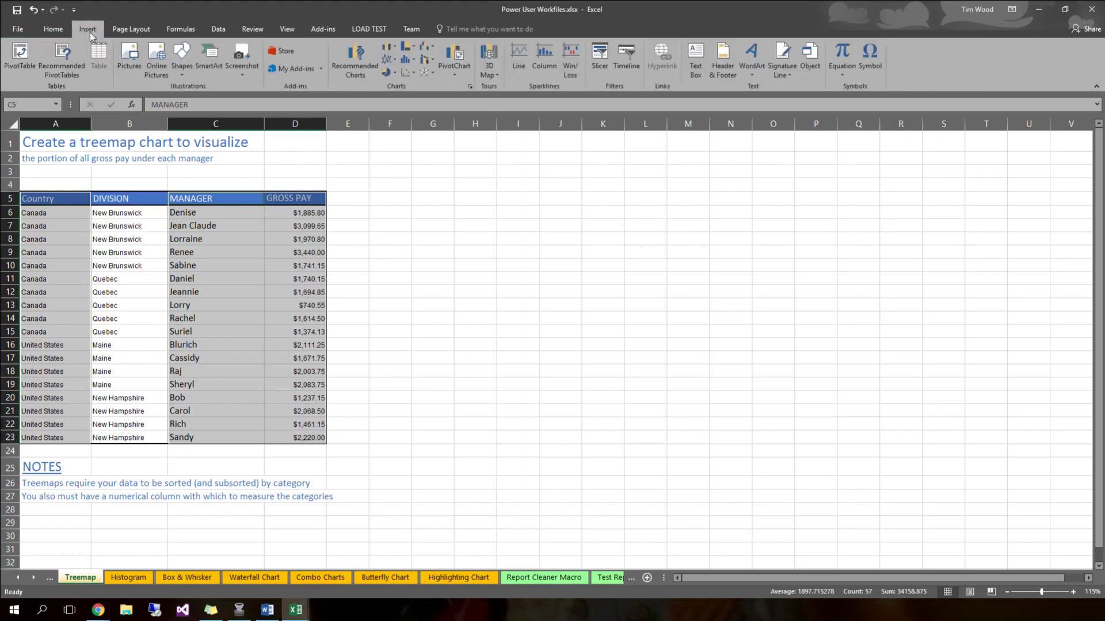
left_click(410, 46)
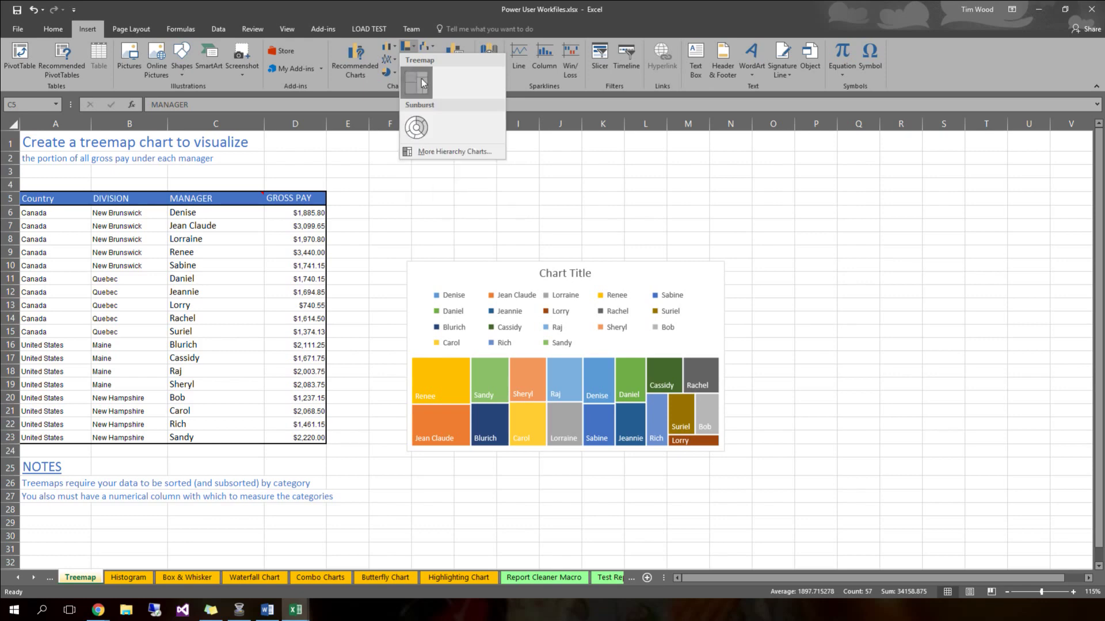
left_click(421, 78)
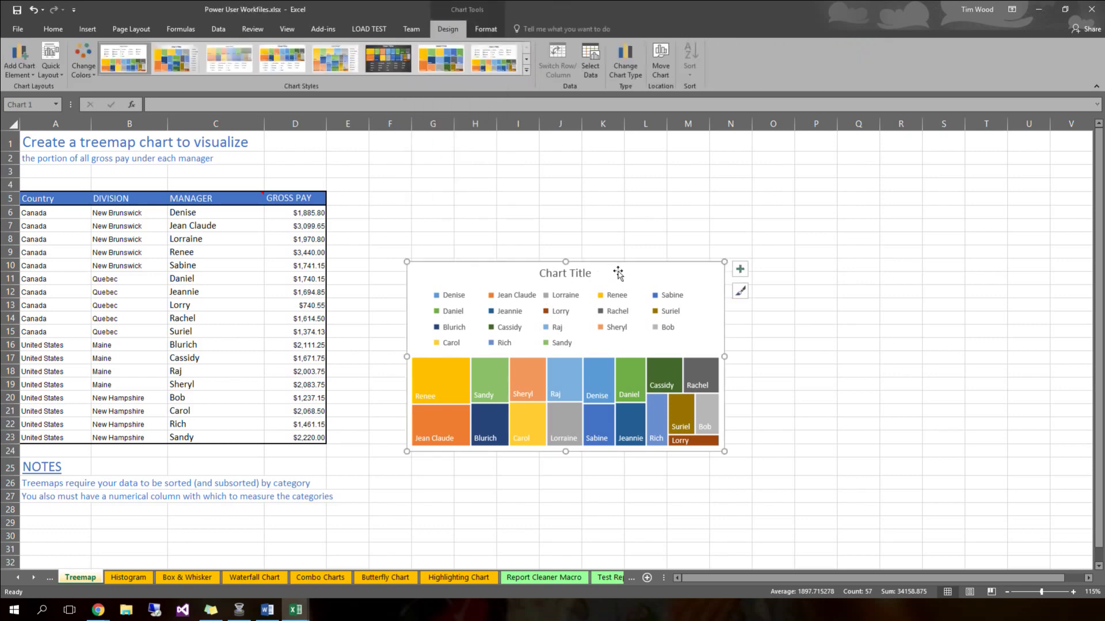
left_click_drag(617, 273, 560, 276)
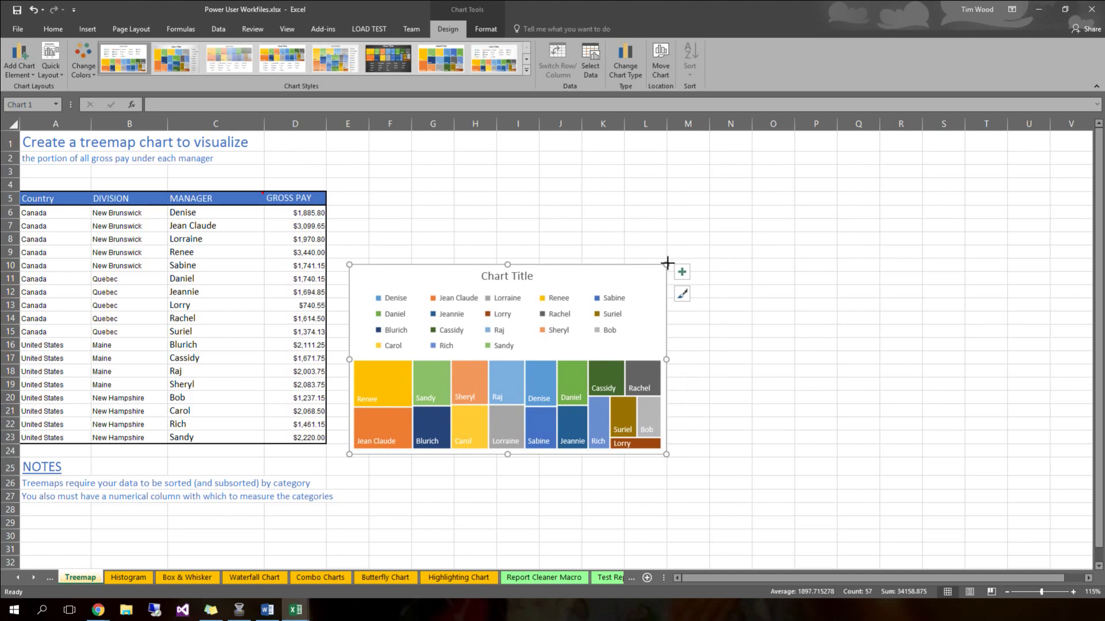
left_click_drag(666, 264, 754, 163)
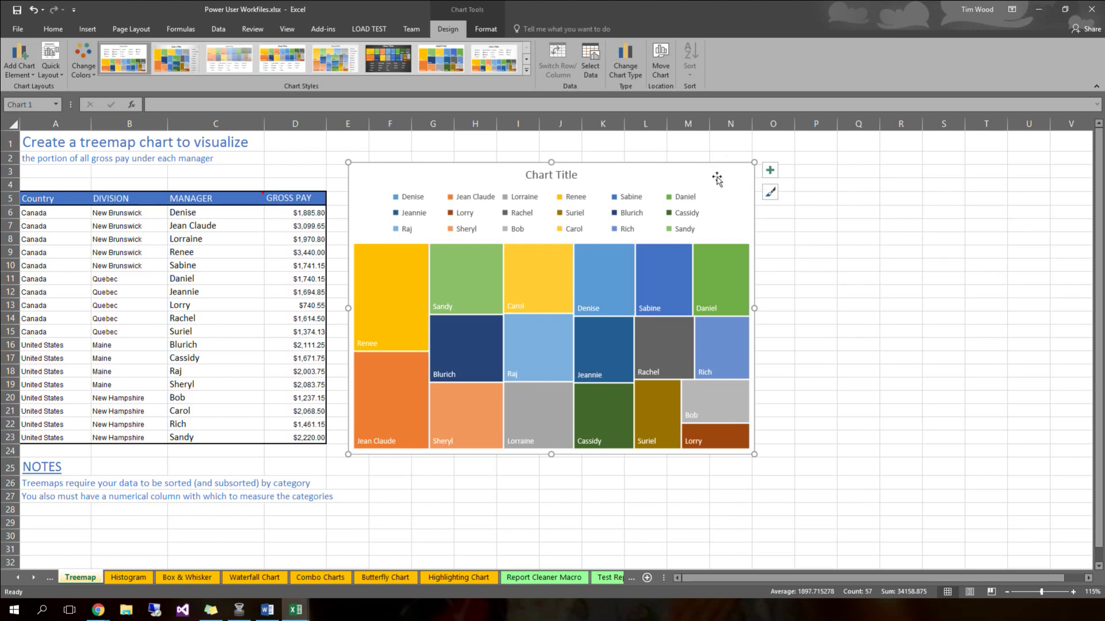
key("Delete")
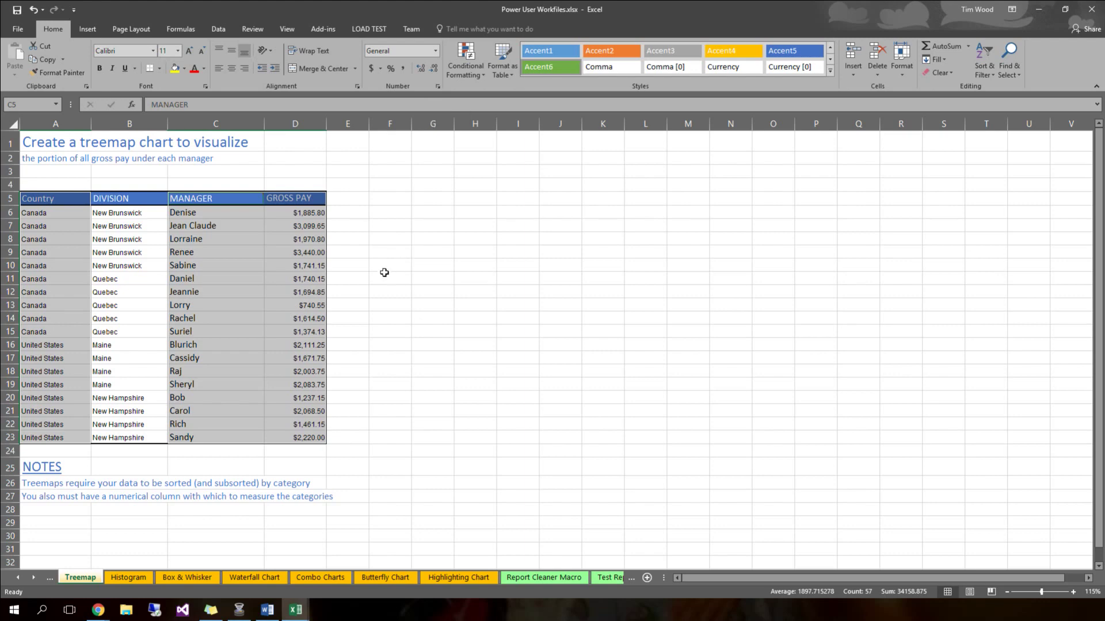
left_click(48, 202)
left_click_drag(48, 203, 299, 439)
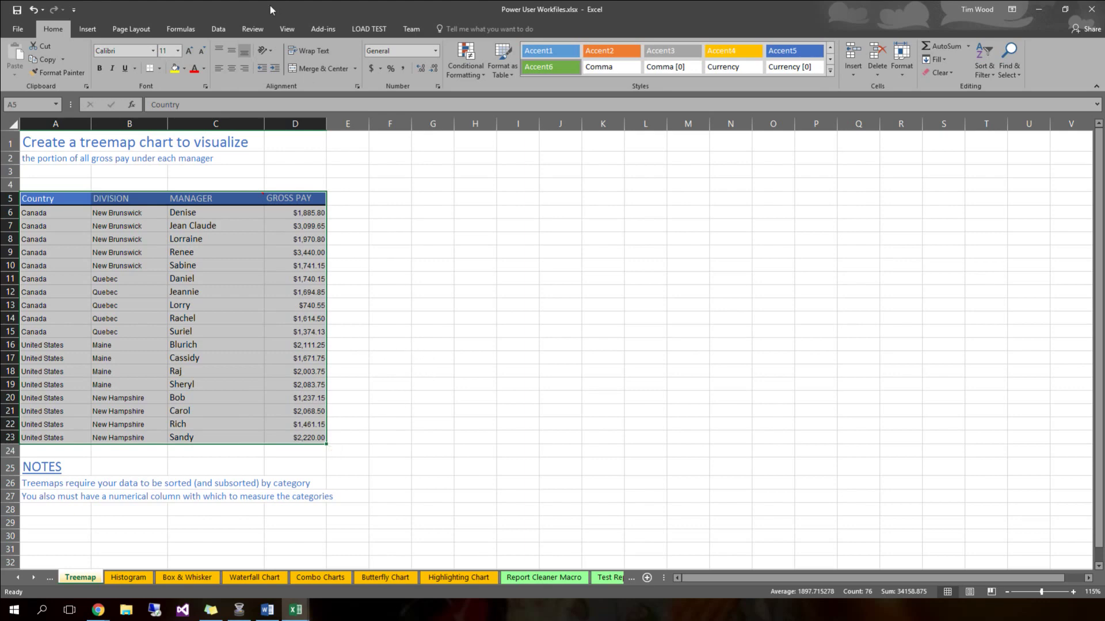
left_click(92, 29)
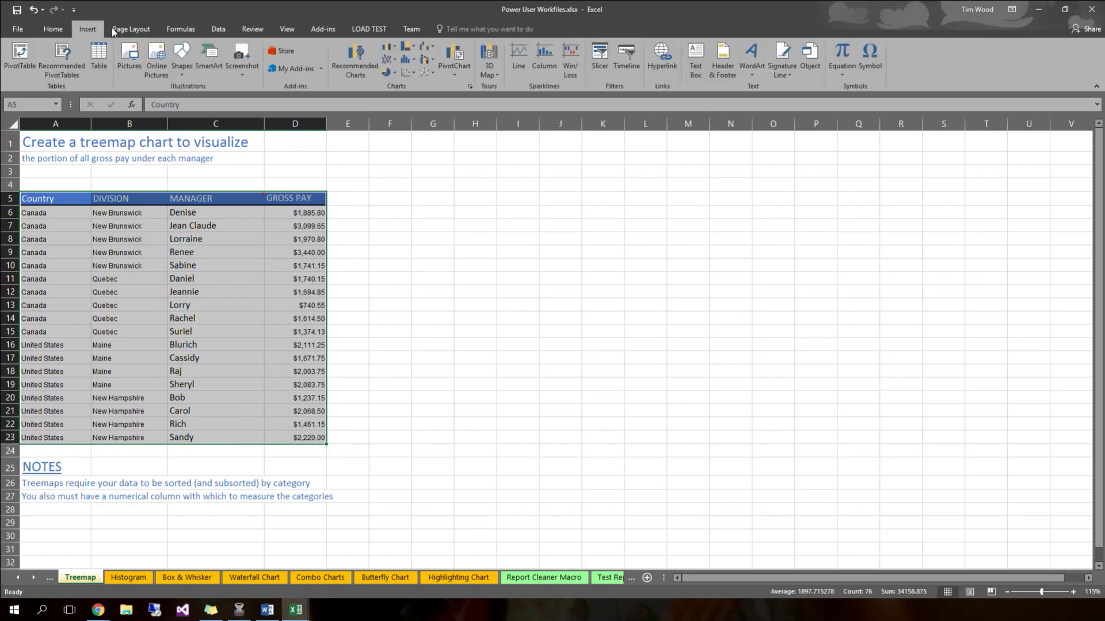
left_click(408, 46)
left_click(416, 91)
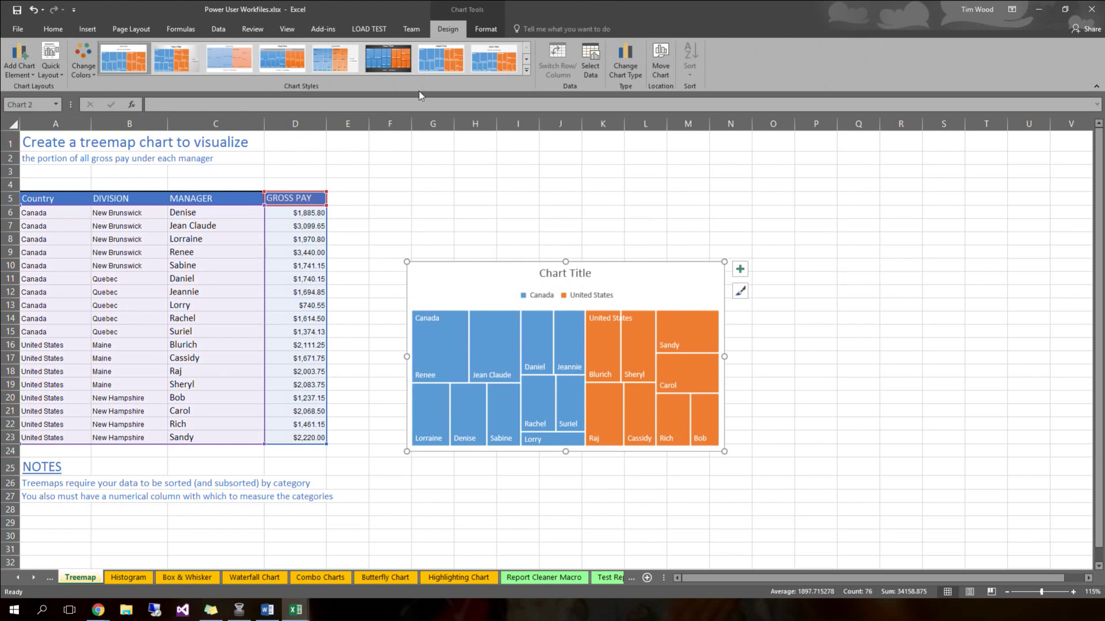
left_click_drag(673, 291, 637, 273)
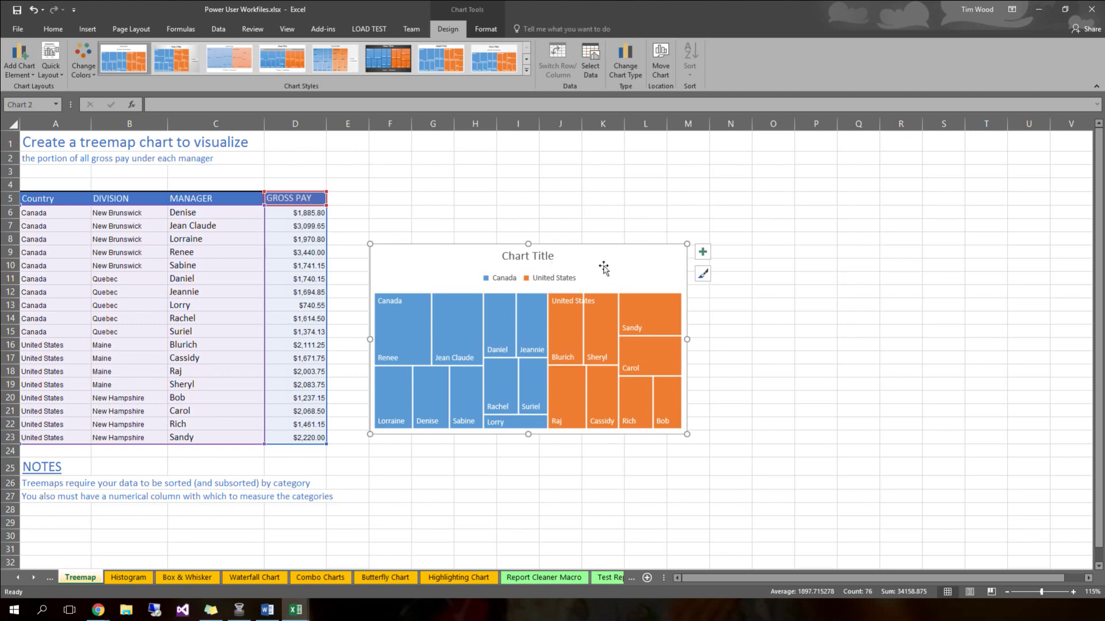
key("Delete")
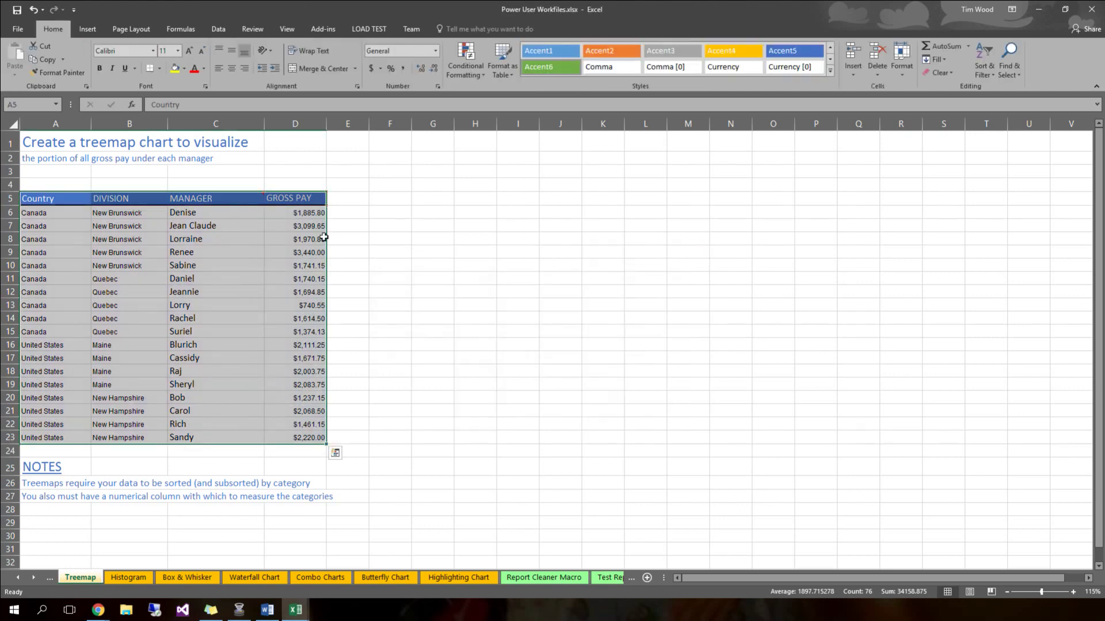
Select the Division, Manager and Gross Pay columns and insert a Treemap hierarchy chart
left_click(125, 226)
left_click_drag(101, 203, 289, 434)
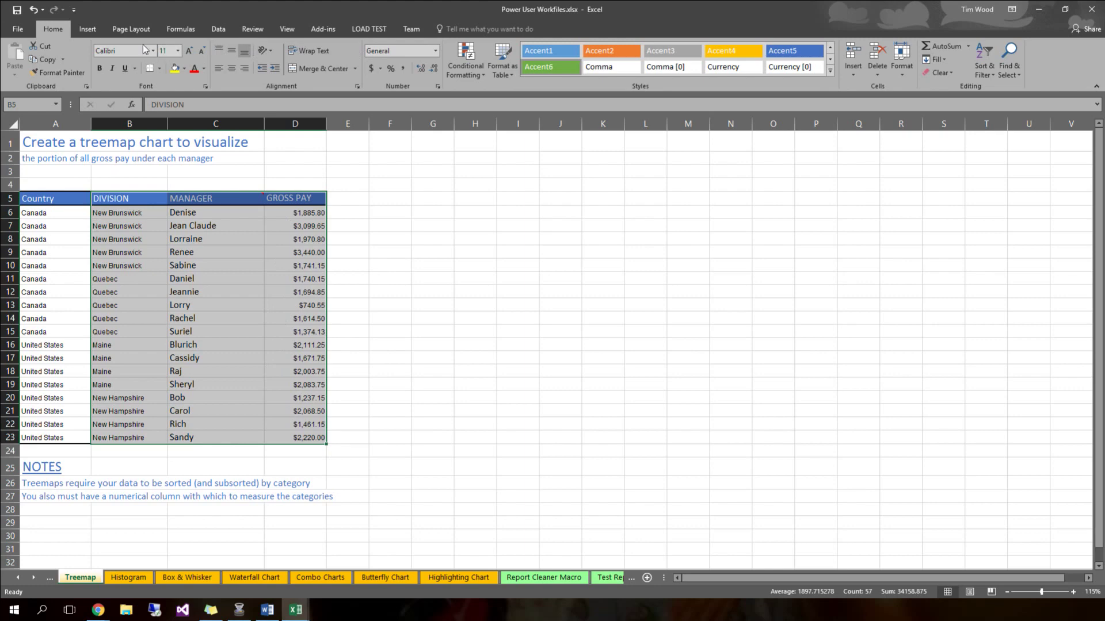
left_click(88, 29)
left_click(431, 60)
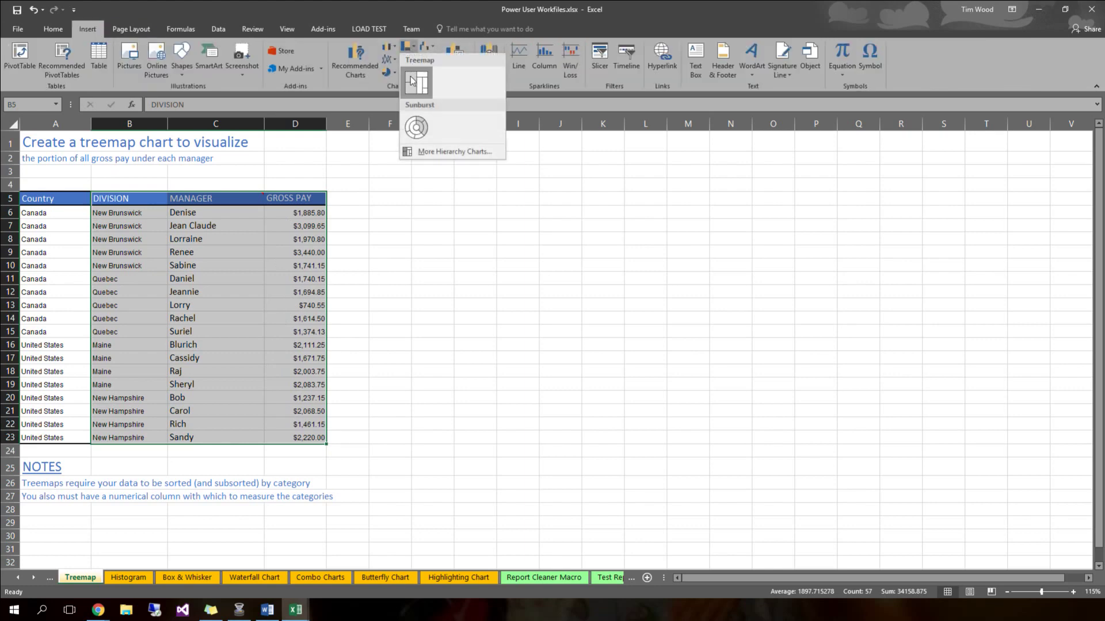
left_click(411, 85)
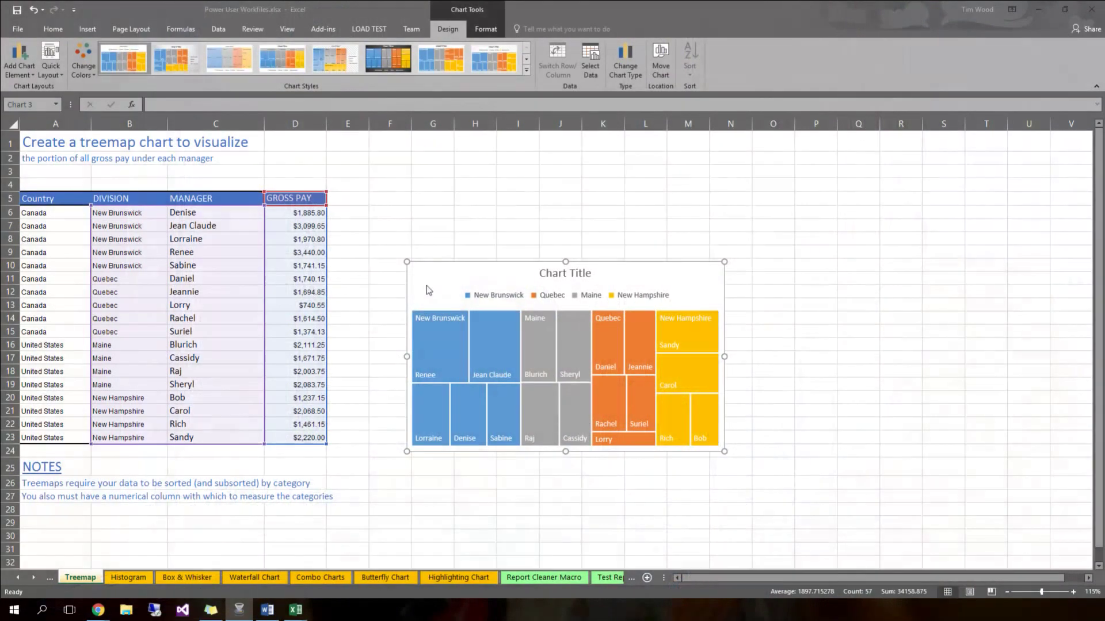
Go to the Histogram sheet and review the employee gross pay list and row 3 bucket ranges
left_click(129, 577)
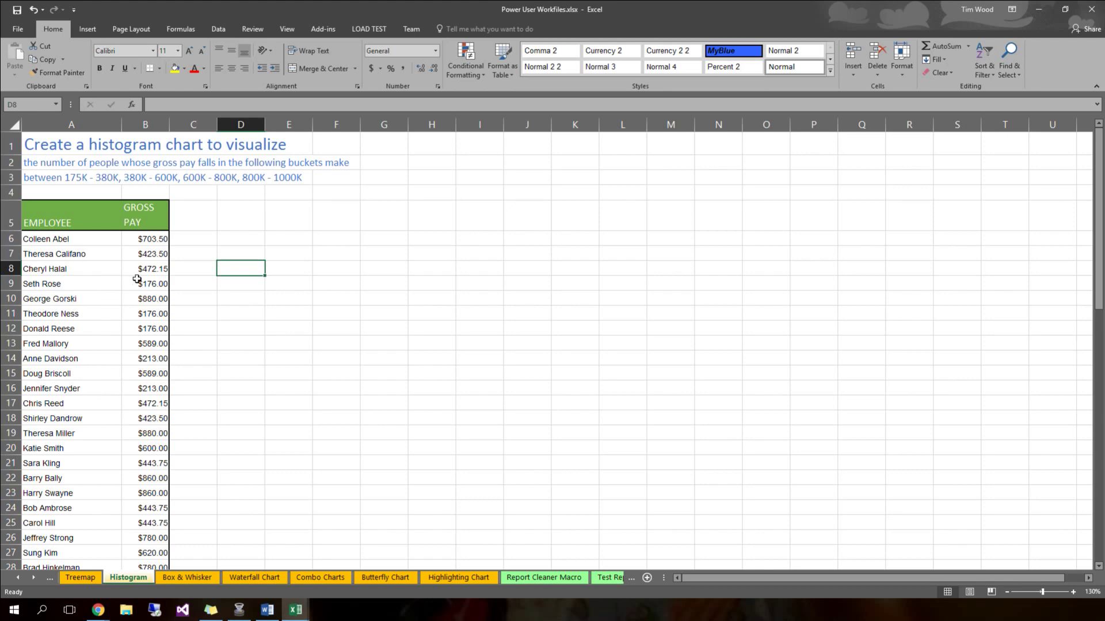
scroll(123, 339, "down", 2)
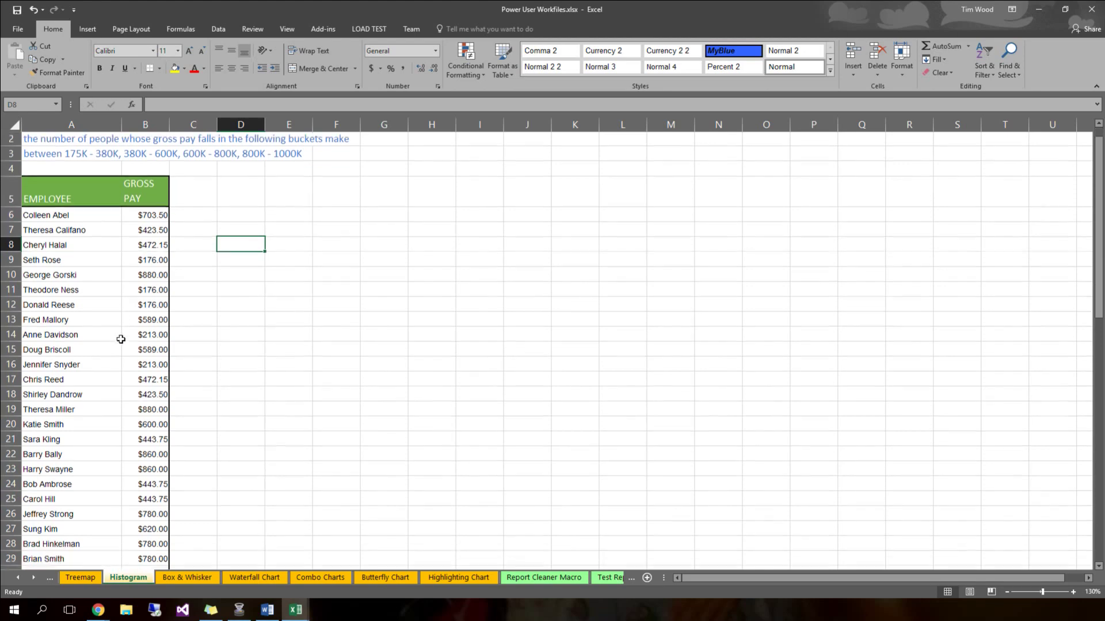
scroll(122, 339, "up", 2)
scroll(122, 340, "down", 10)
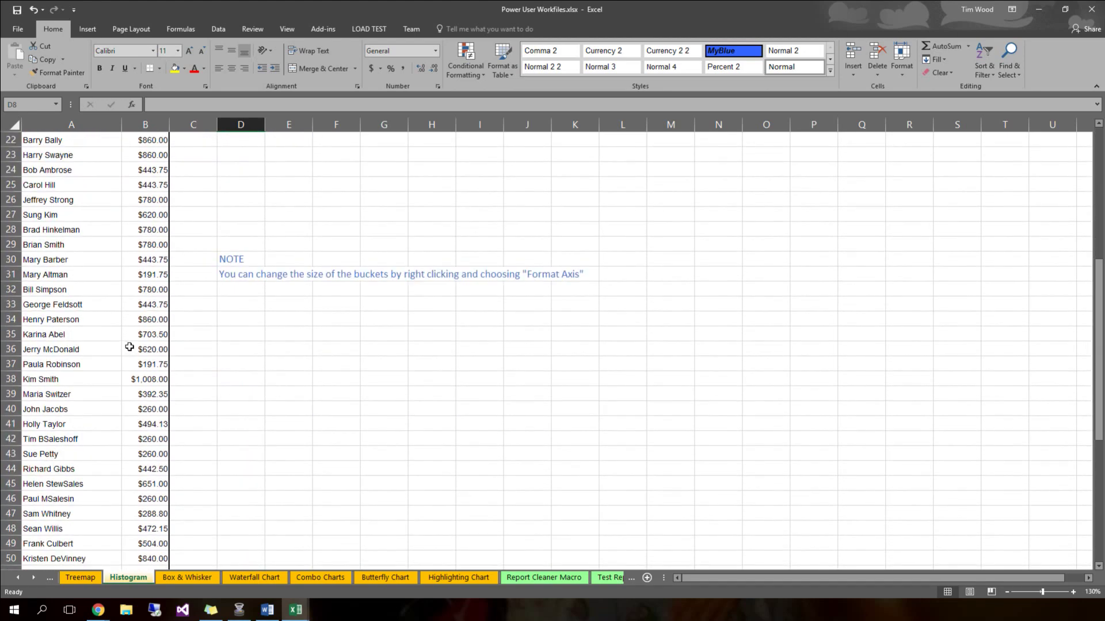
scroll(130, 347, "up", 10)
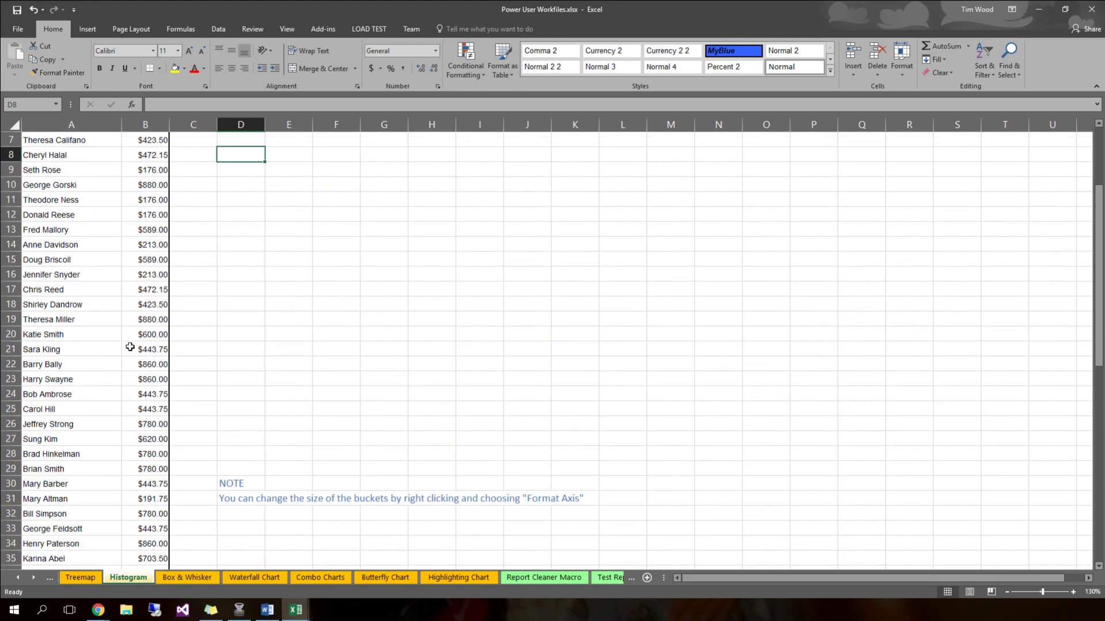
scroll(129, 355, "down", 5)
scroll(129, 355, "up", 5)
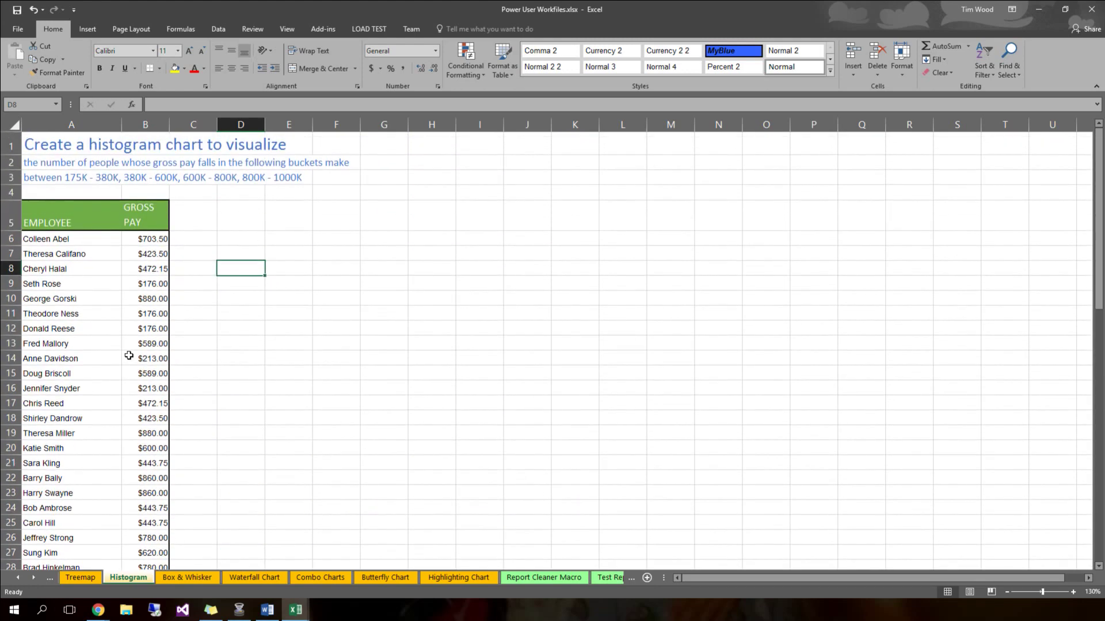
left_click(74, 284)
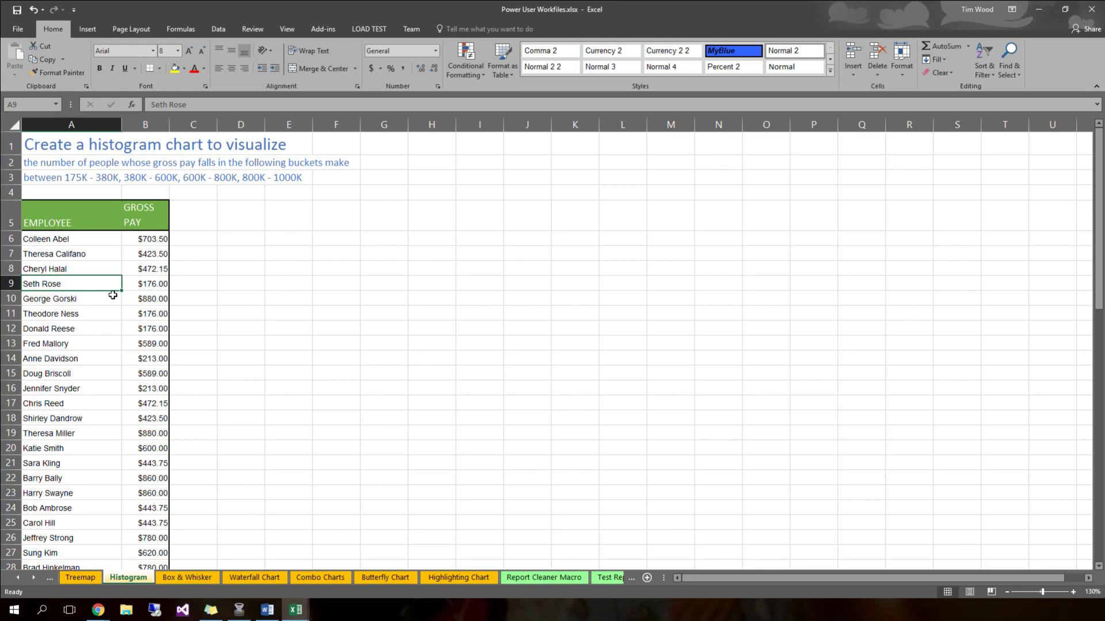
left_click(75, 180)
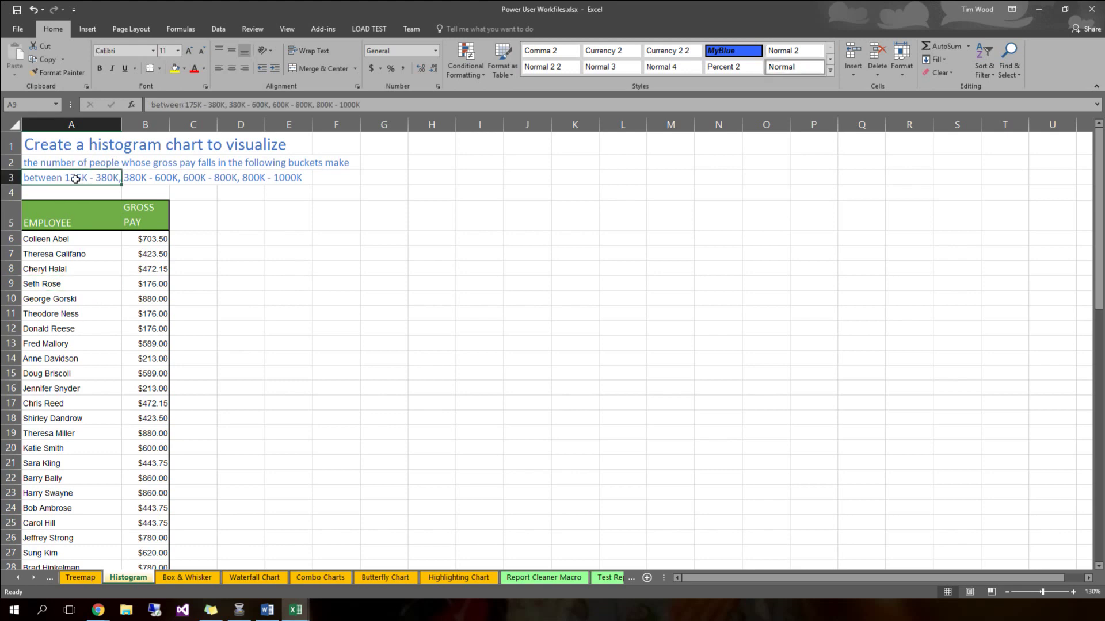
left_click(139, 176)
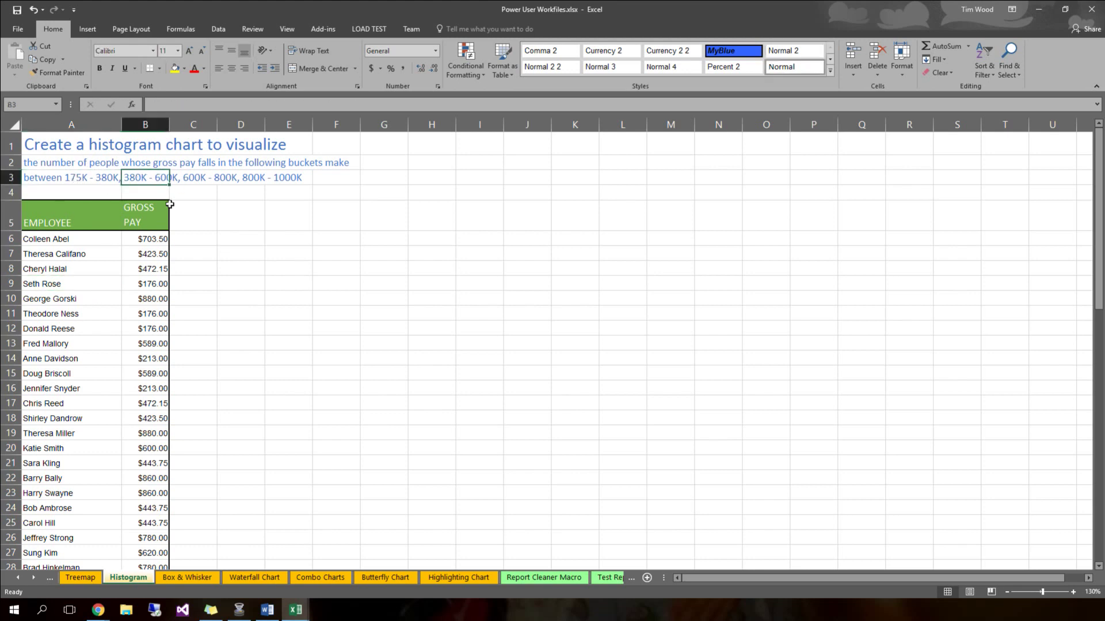
left_click(84, 304)
left_click(84, 310)
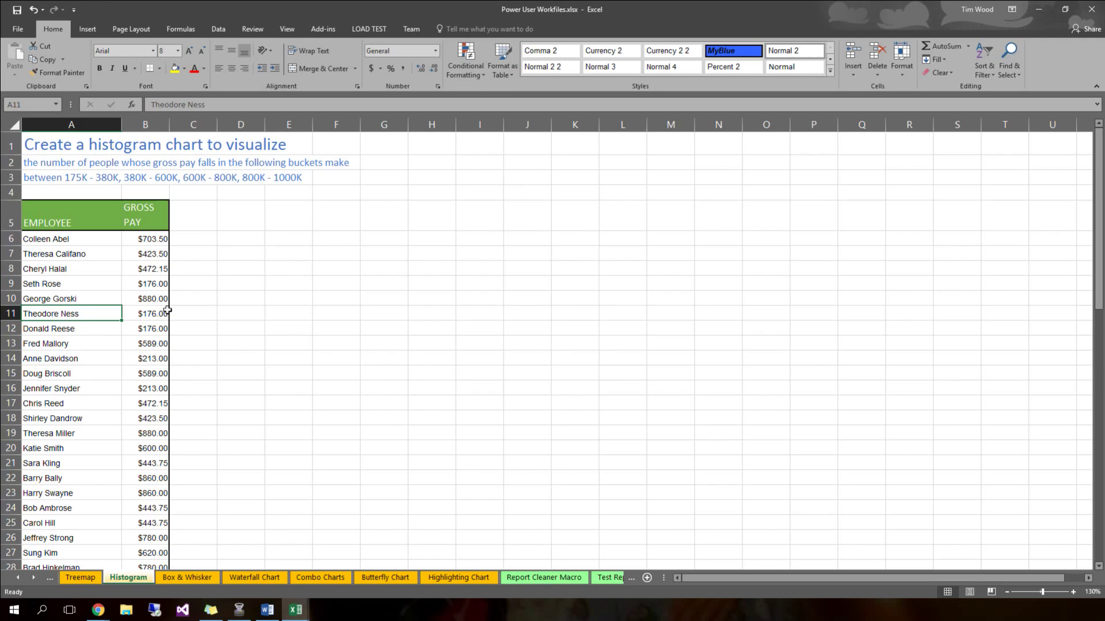
Insert a Histogram of the whole gross pay table with Ctrl+A and move it beside the data
key("ctrl+a")
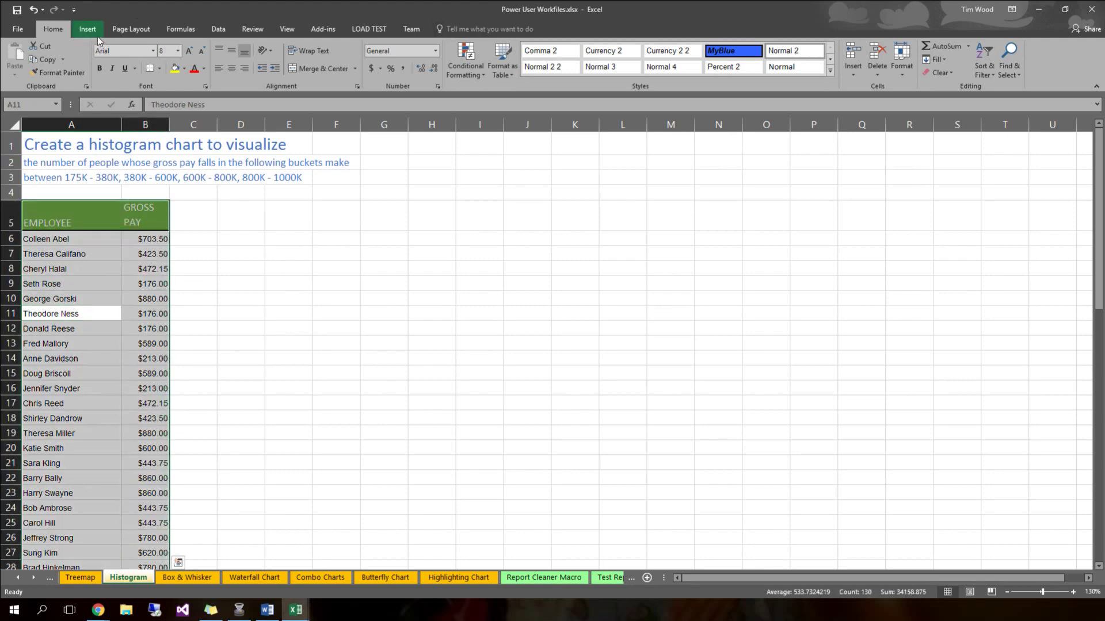
left_click(92, 34)
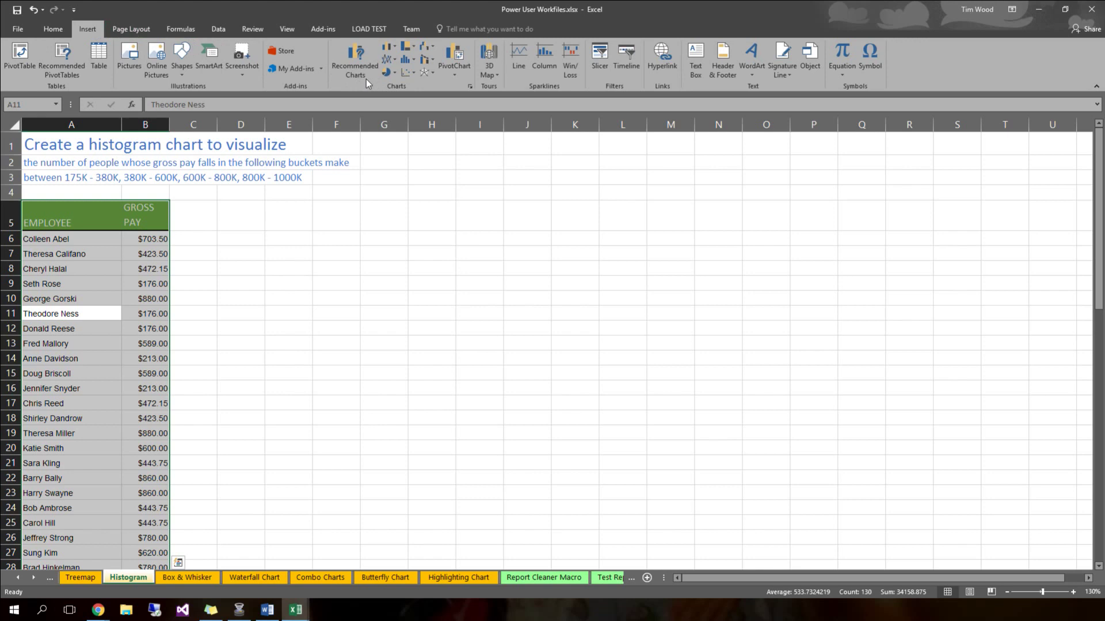
left_click(408, 60)
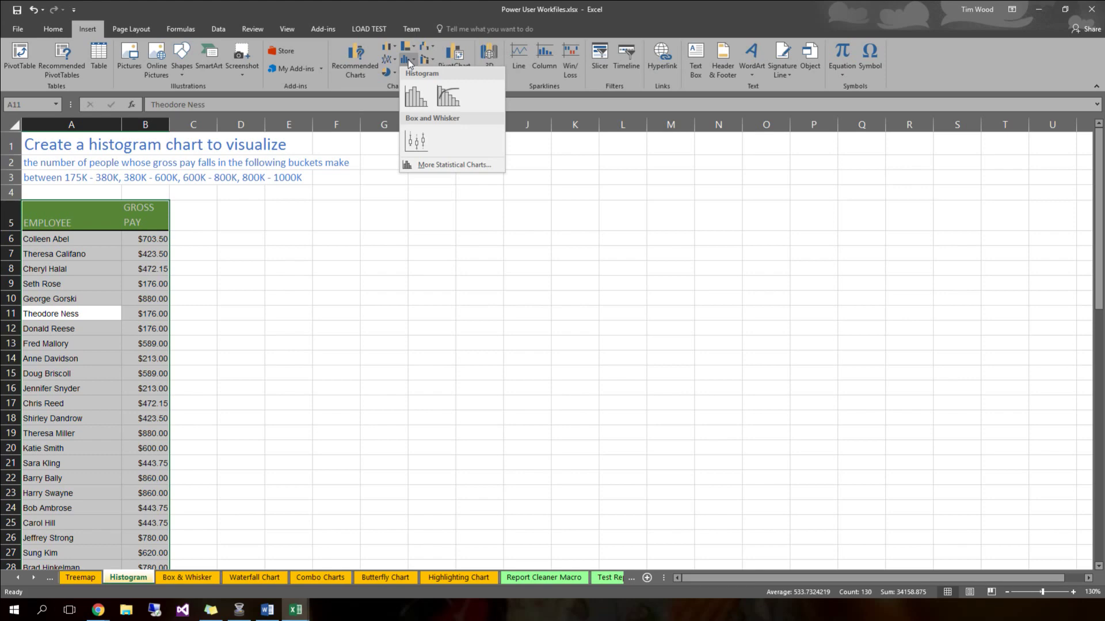
left_click(415, 97)
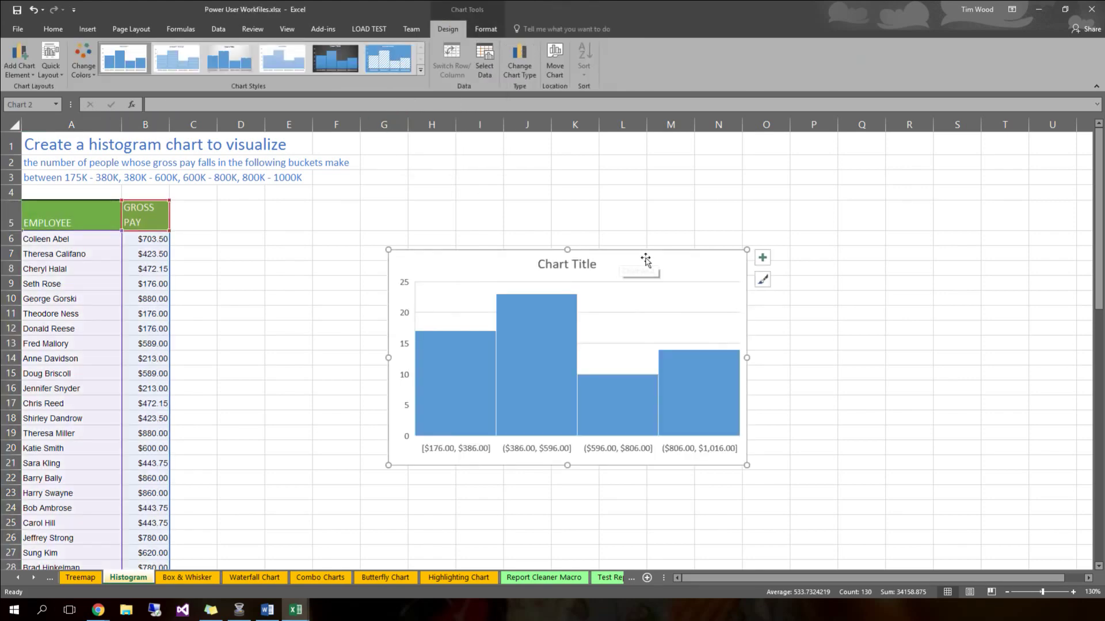
left_click_drag(657, 254, 557, 254)
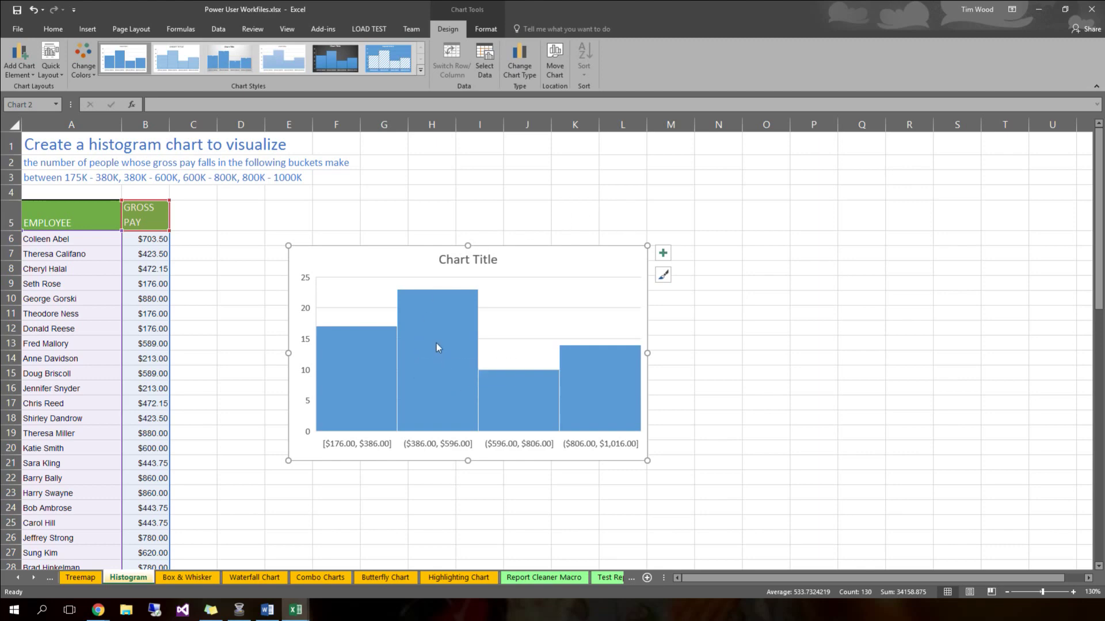
mouse_move(422, 330)
mouse_move(594, 395)
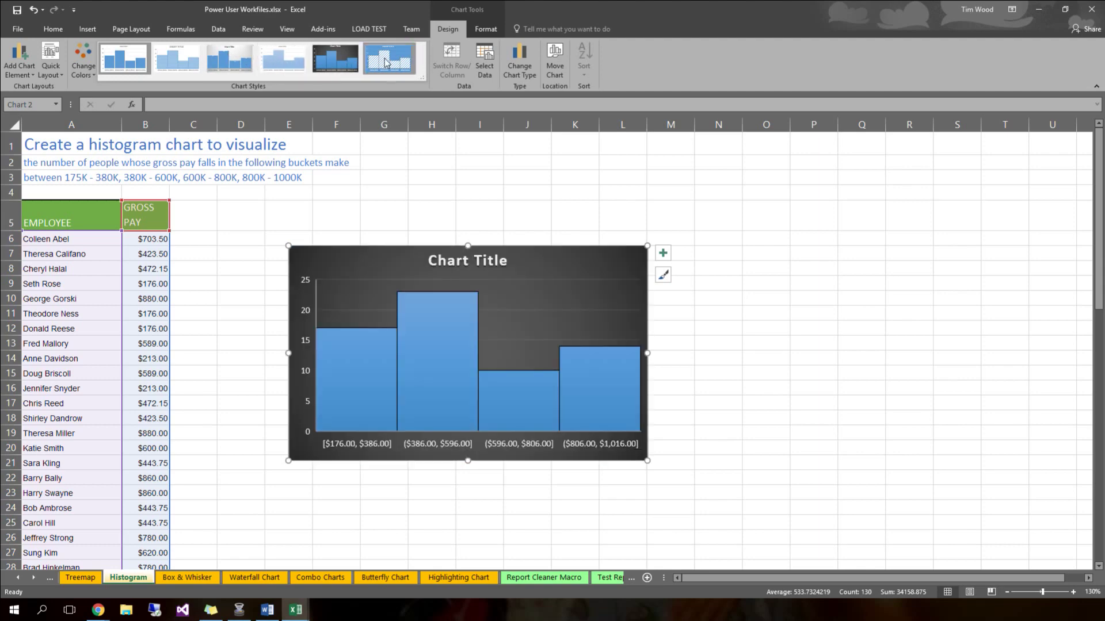
left_click(486, 30)
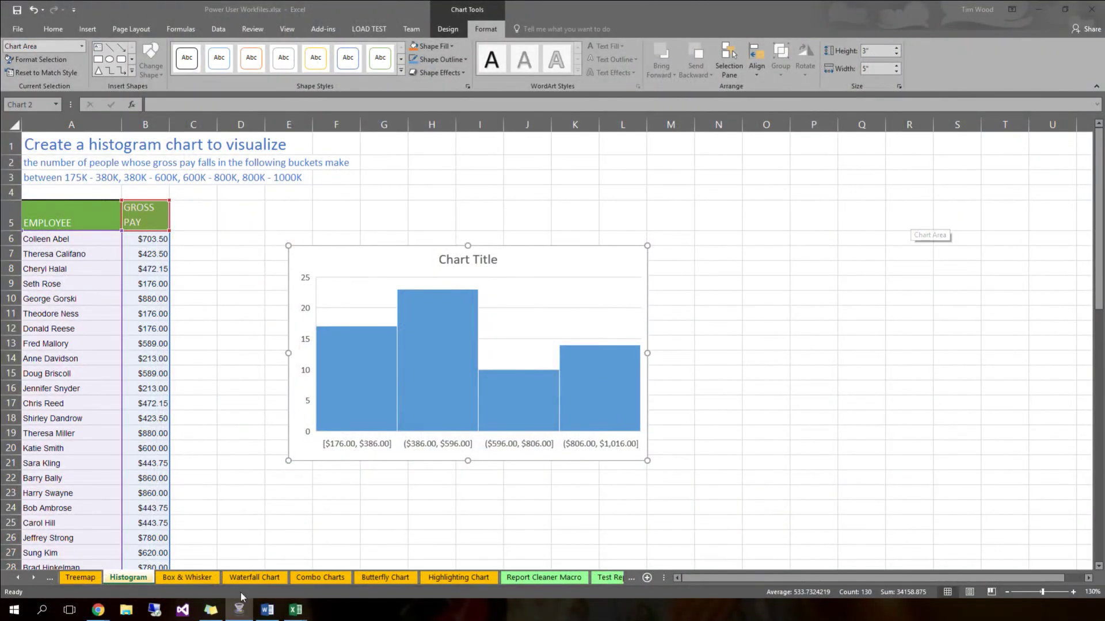
Switch to the Box & Whisker sheet and select a cell in the gross pay data
left_click(203, 578)
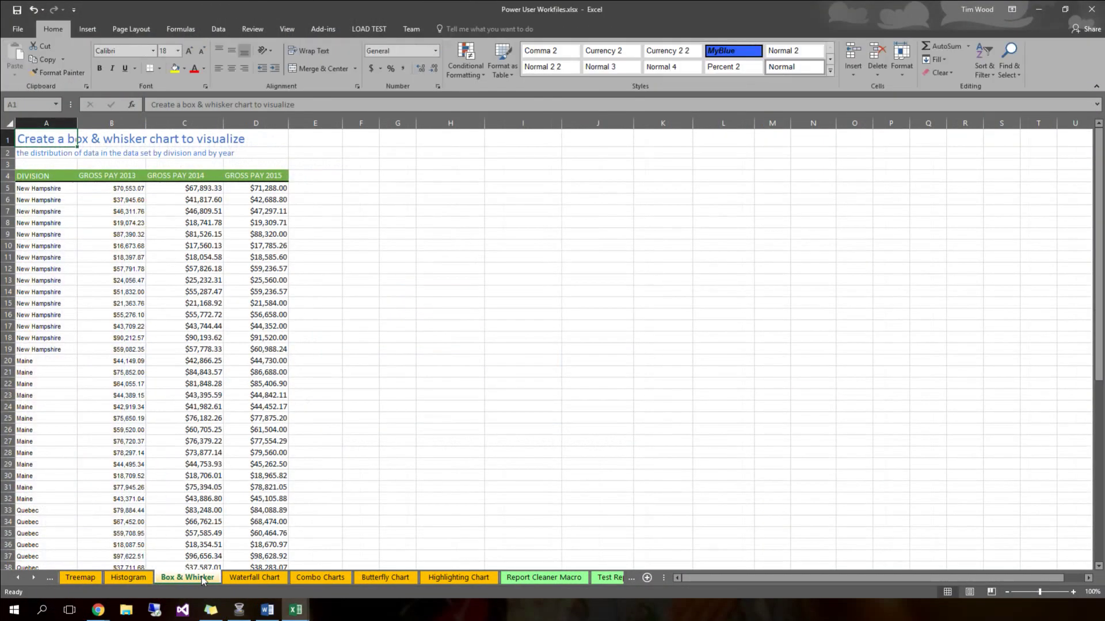
left_click(219, 347)
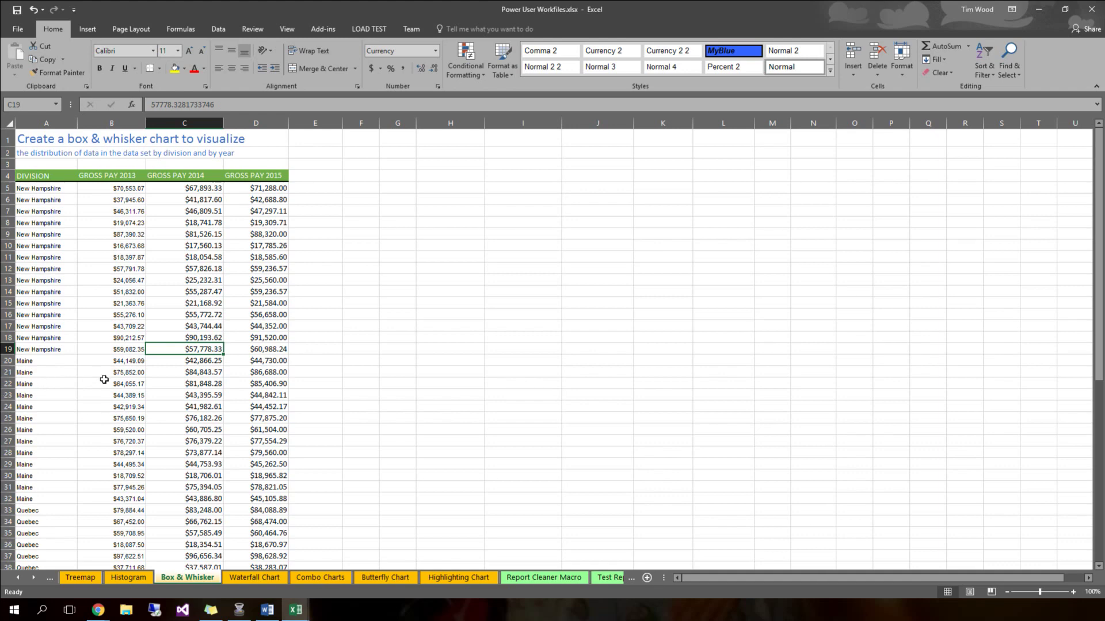
Insert a Box and Whisker chart of the whole division table, then move and enlarge it
key("ctrl+a")
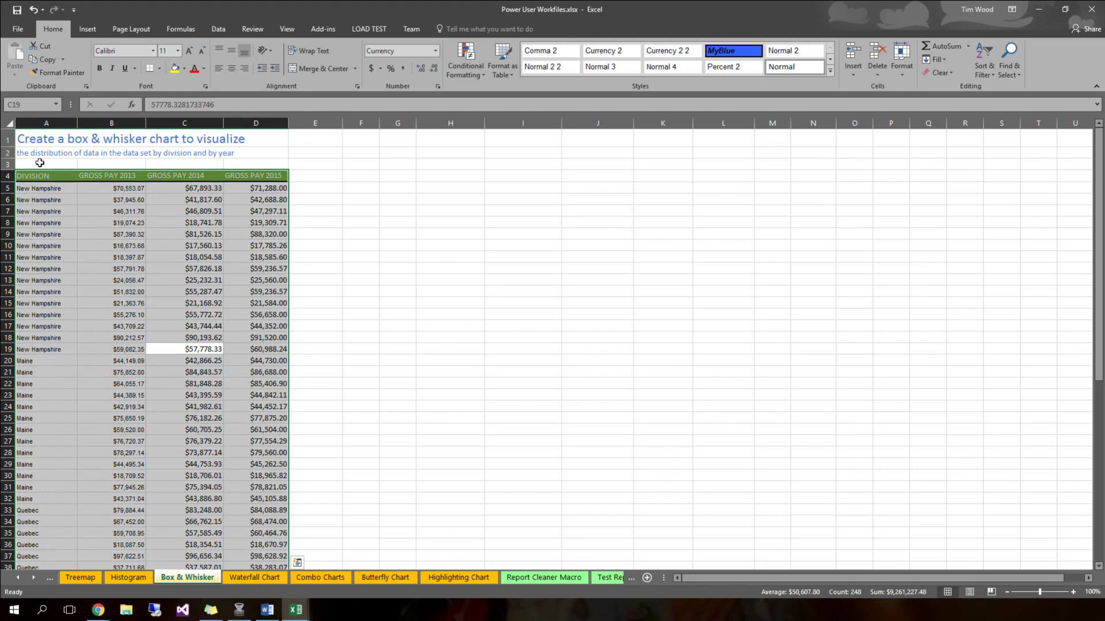
left_click(88, 29)
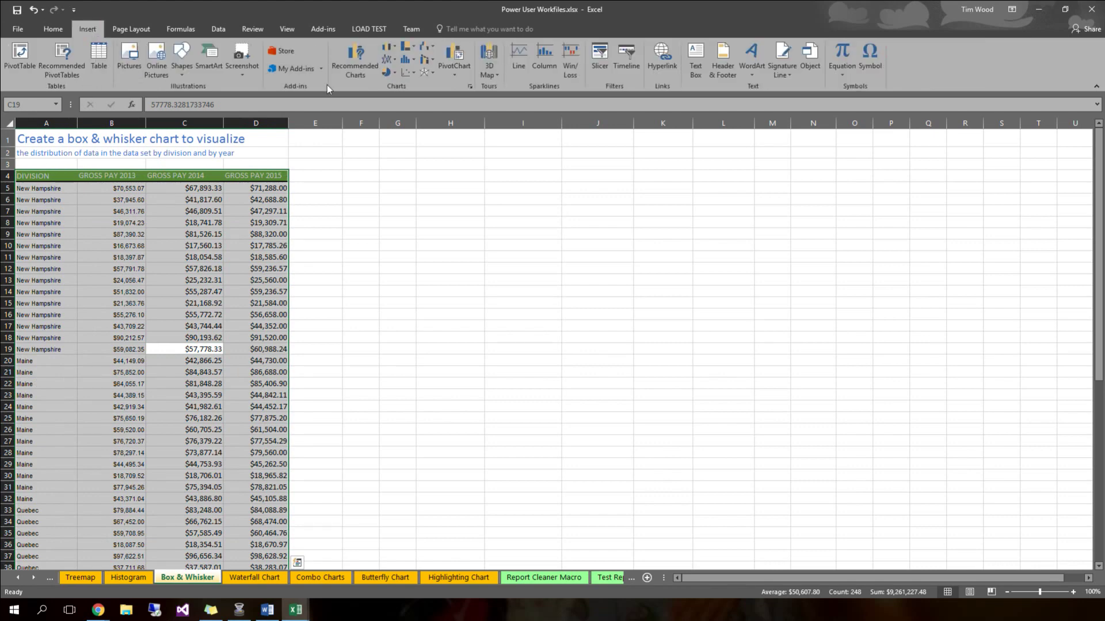
left_click(409, 60)
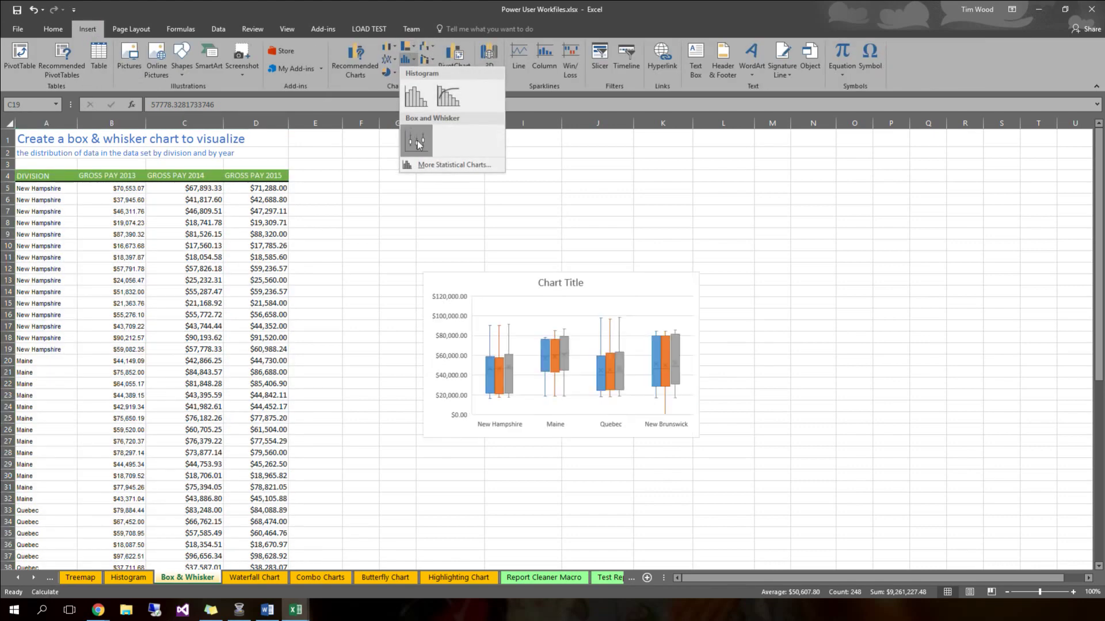
left_click(417, 143)
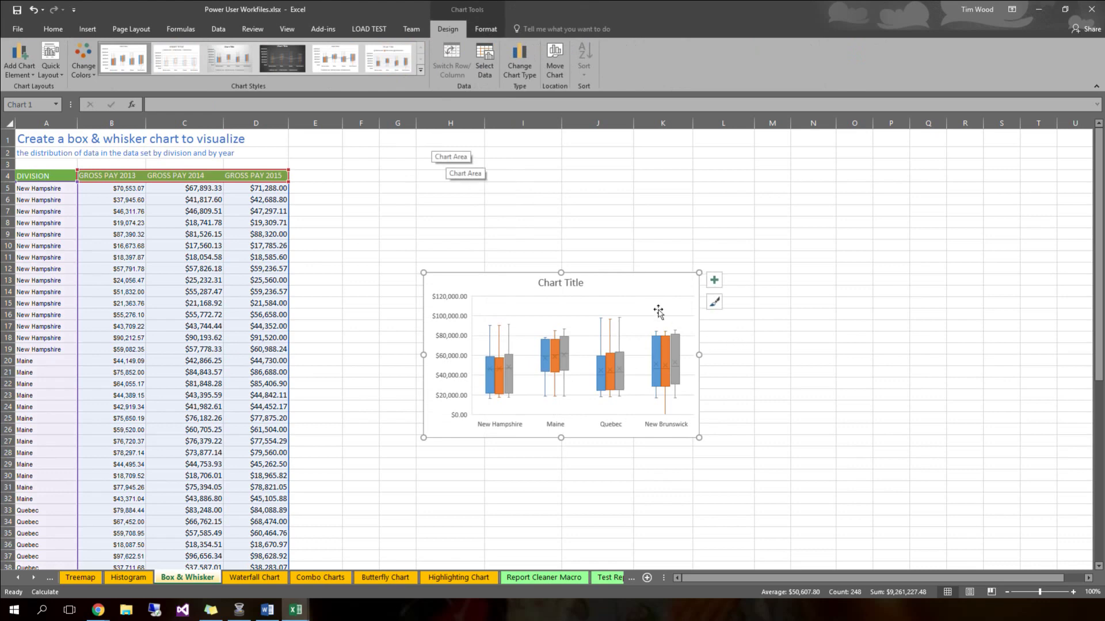
mouse_move(643, 286)
left_mouse_down()
mouse_move(549, 315)
mouse_move(777, 166)
left_mouse_up()
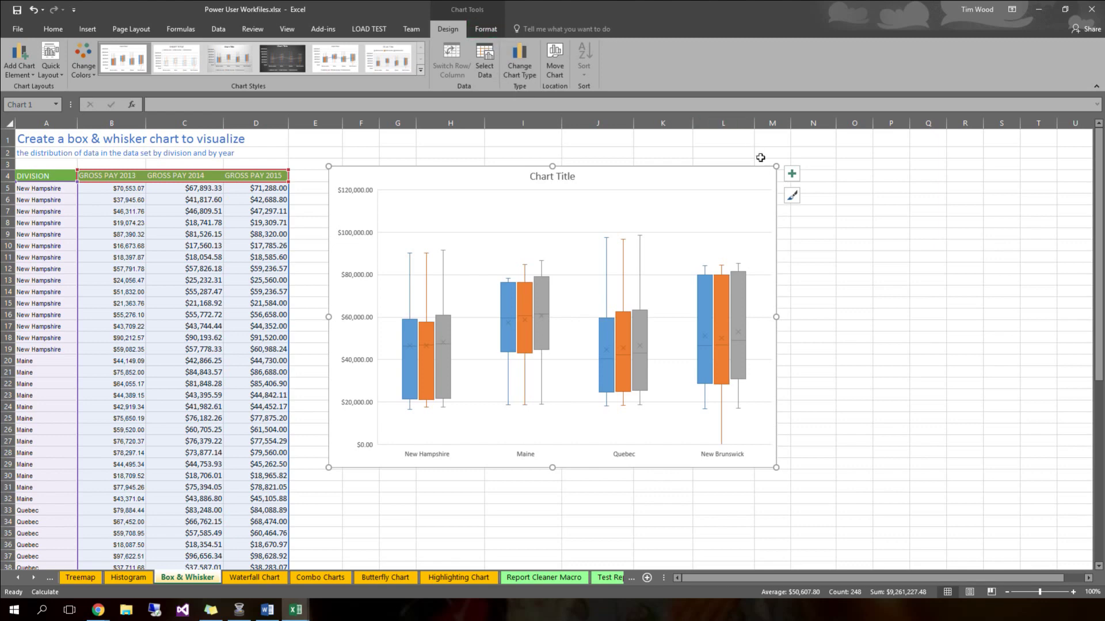
left_click(792, 173)
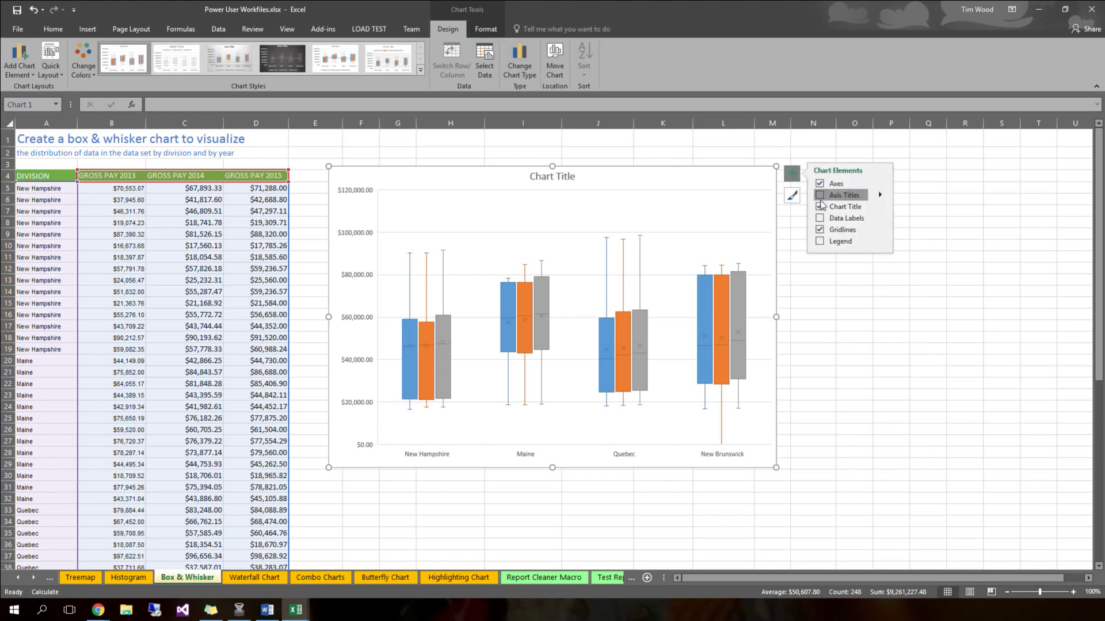
Tick Legend so the chart identifies GROSS PAY 2013, 2014 and 2015
left_click(821, 241)
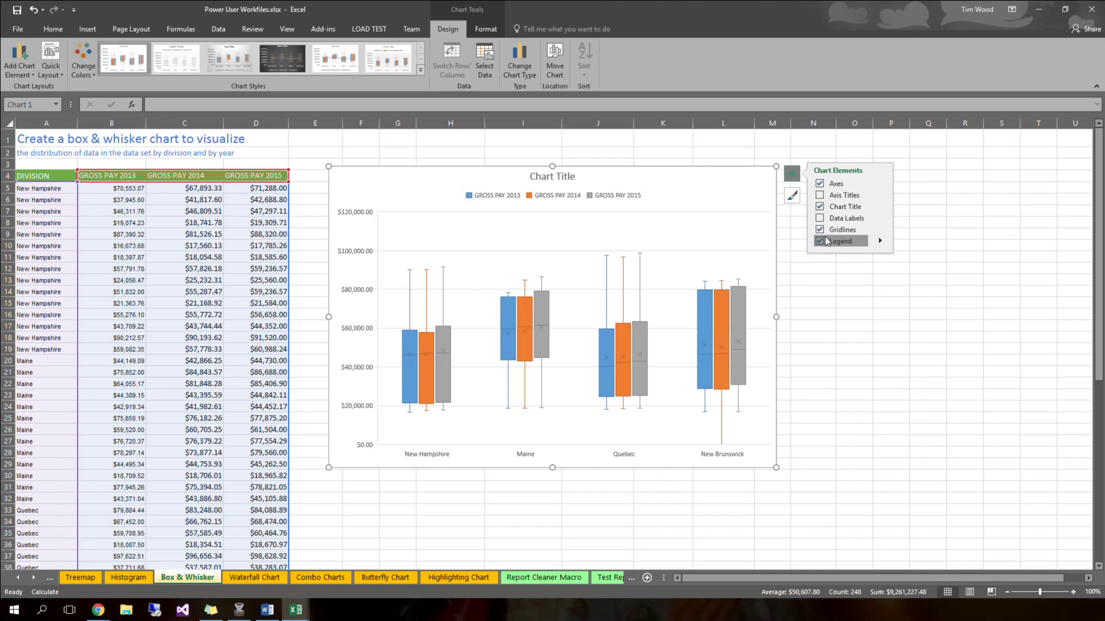
left_click(439, 458)
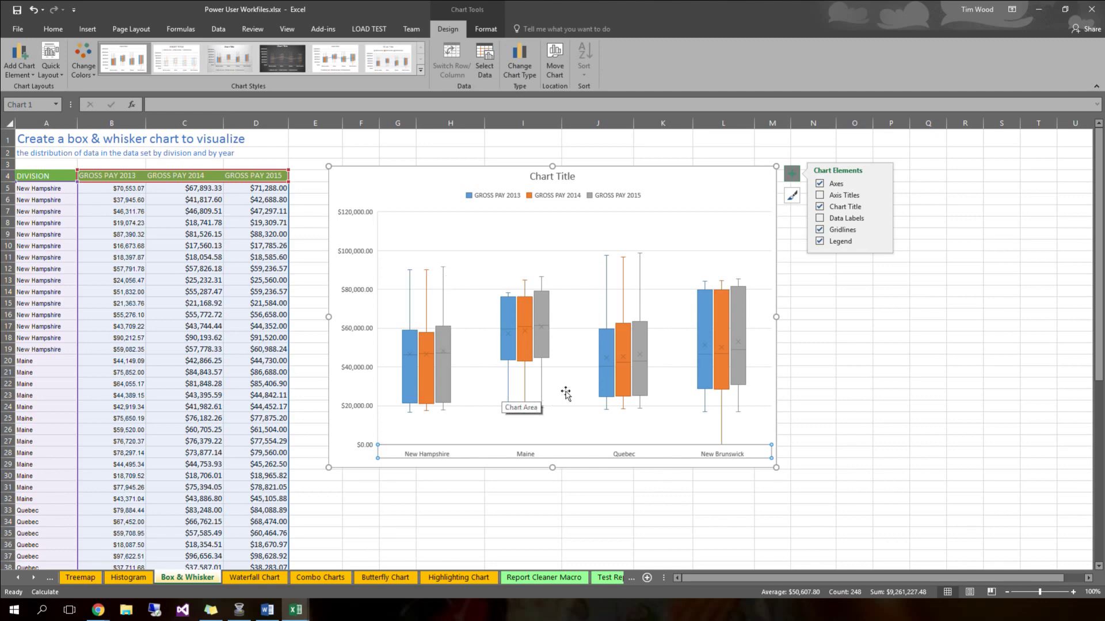
scroll(671, 414, "down", 1)
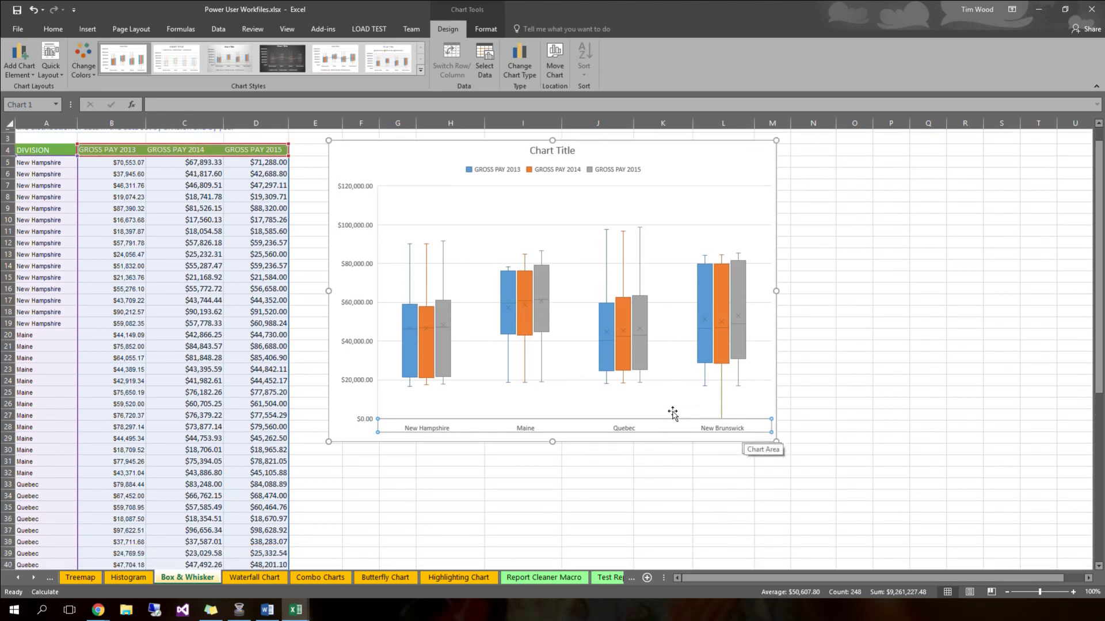
scroll(672, 413, "up", 1)
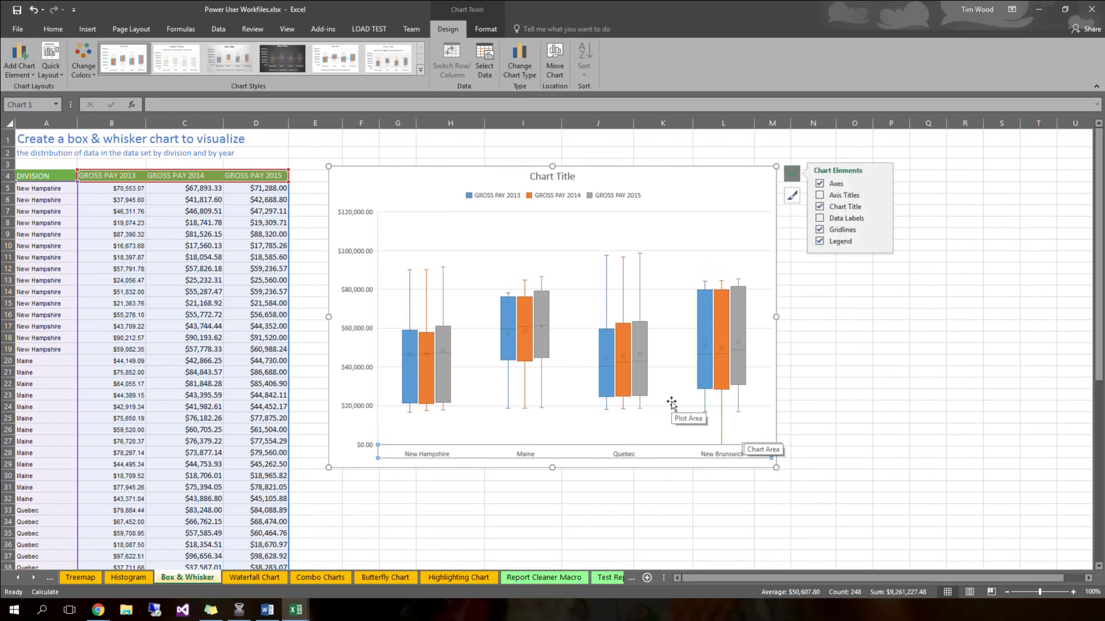
Switch to the Waterfall Chart sheet and delete its existing waterfall chart
left_click(248, 578)
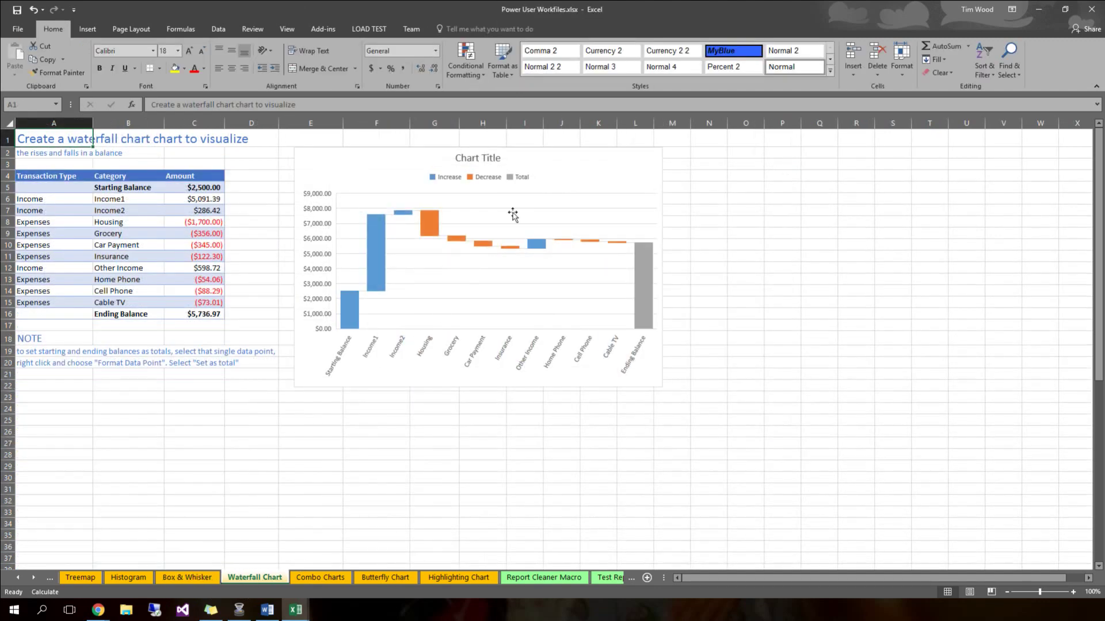
left_click_drag(563, 167, 572, 217)
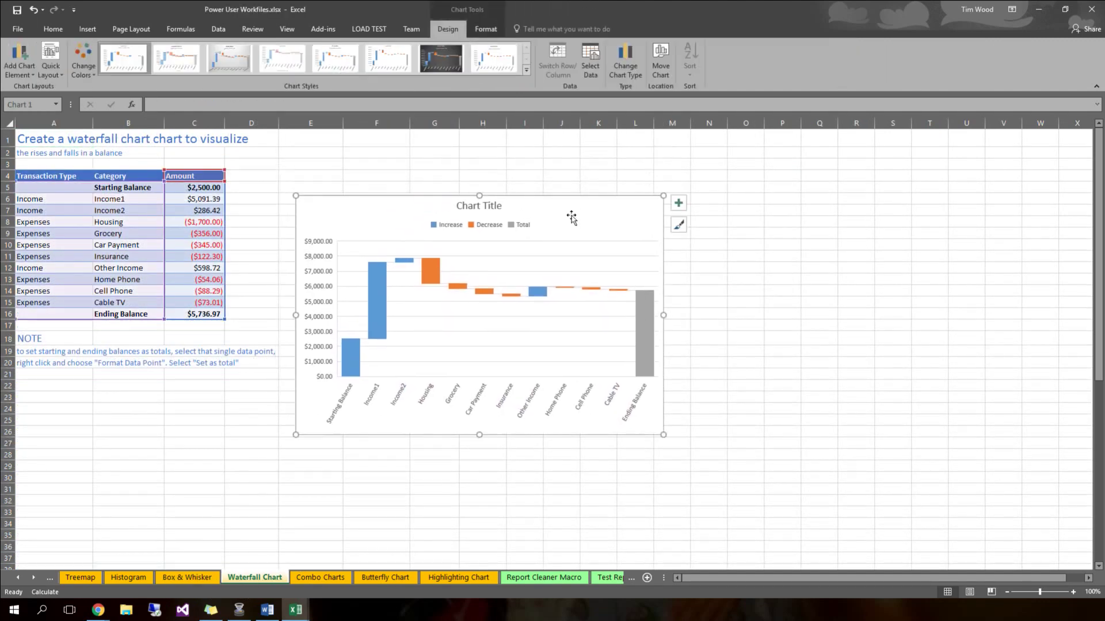
key("Delete")
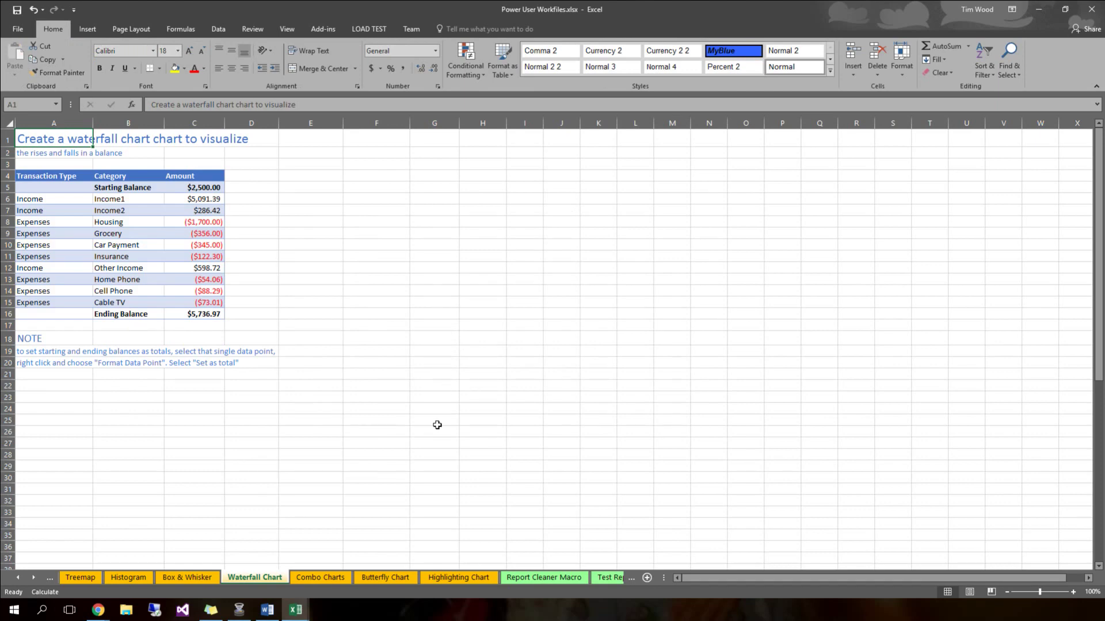
scroll(436, 424, "up", 4)
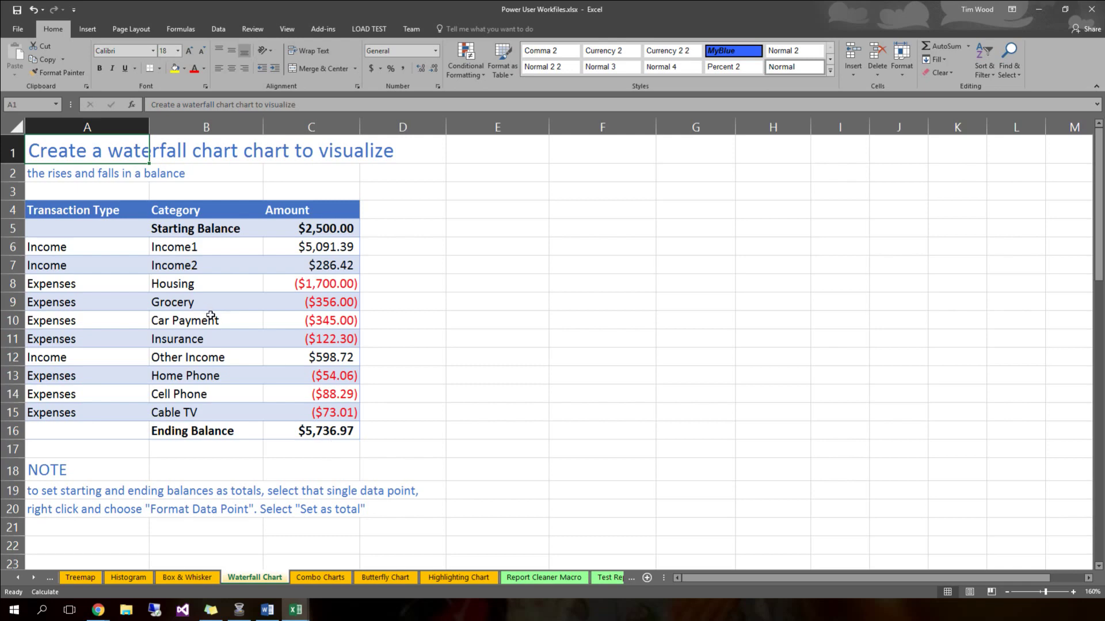
Insert a waterfall chart from the transaction rows without headers, then delete the empty result
left_click(188, 346)
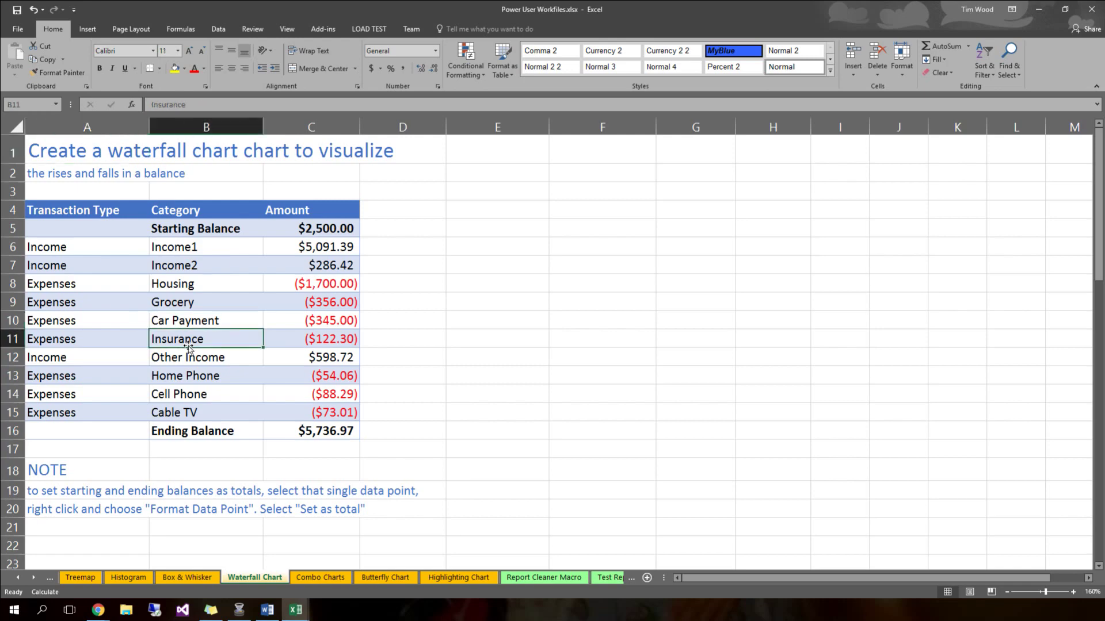
key("ctrl+a")
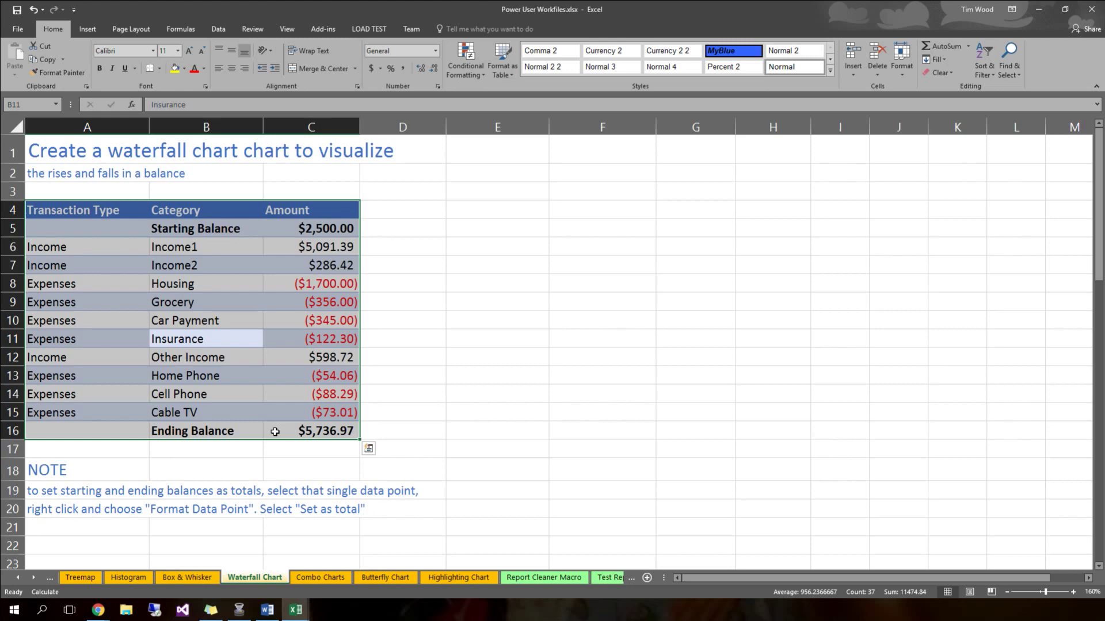
left_click_drag(48, 227, 354, 429)
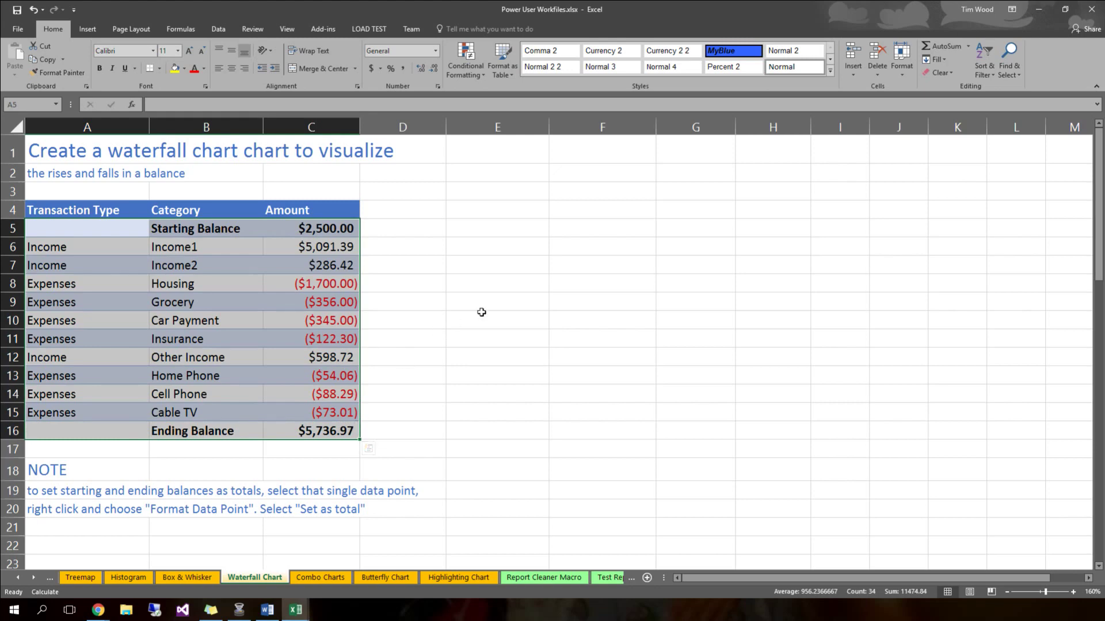
left_click(90, 30)
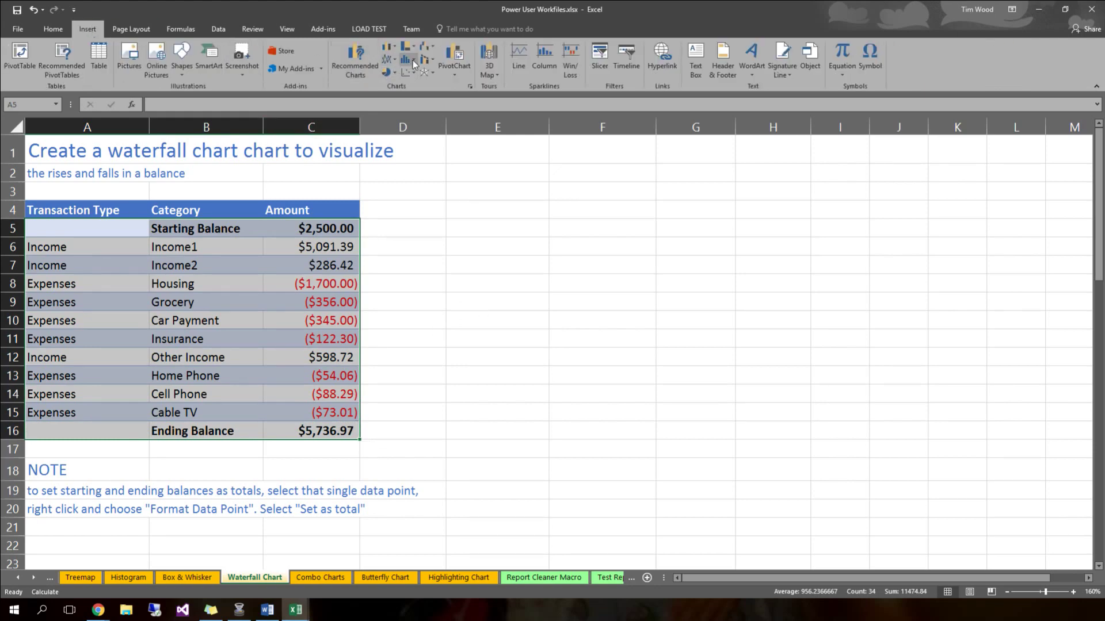
left_click(426, 50)
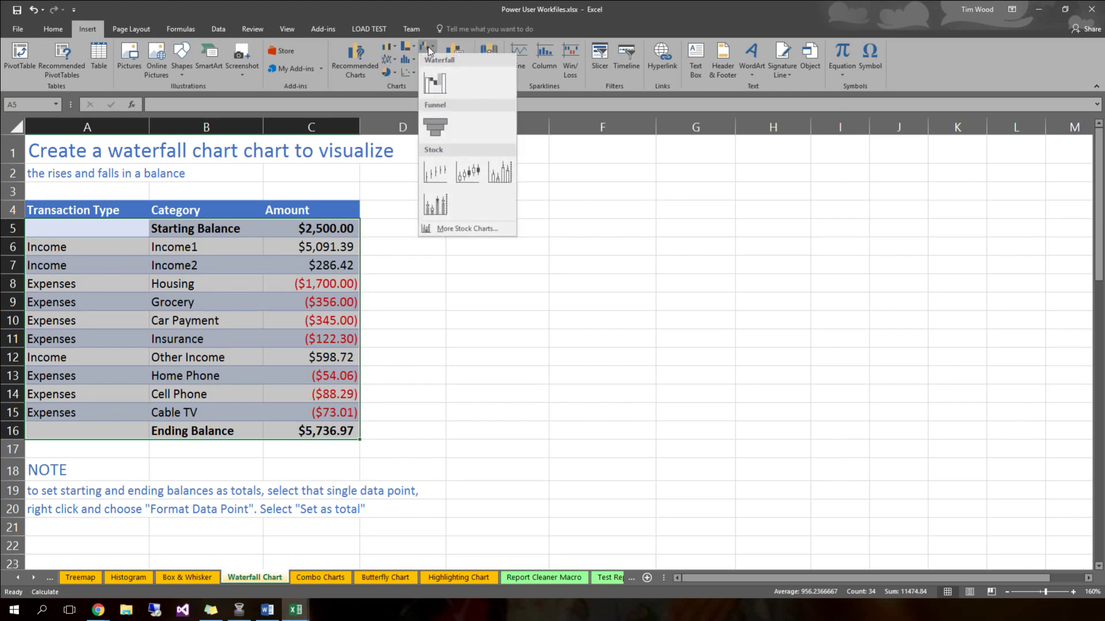
left_click(439, 82)
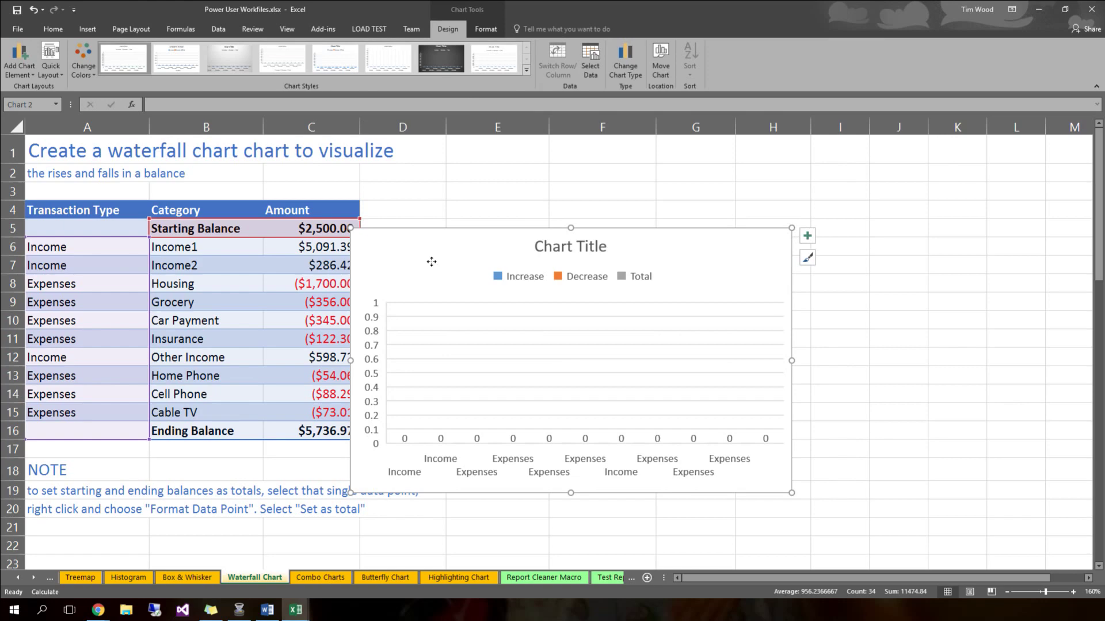
left_click_drag(431, 264, 483, 238)
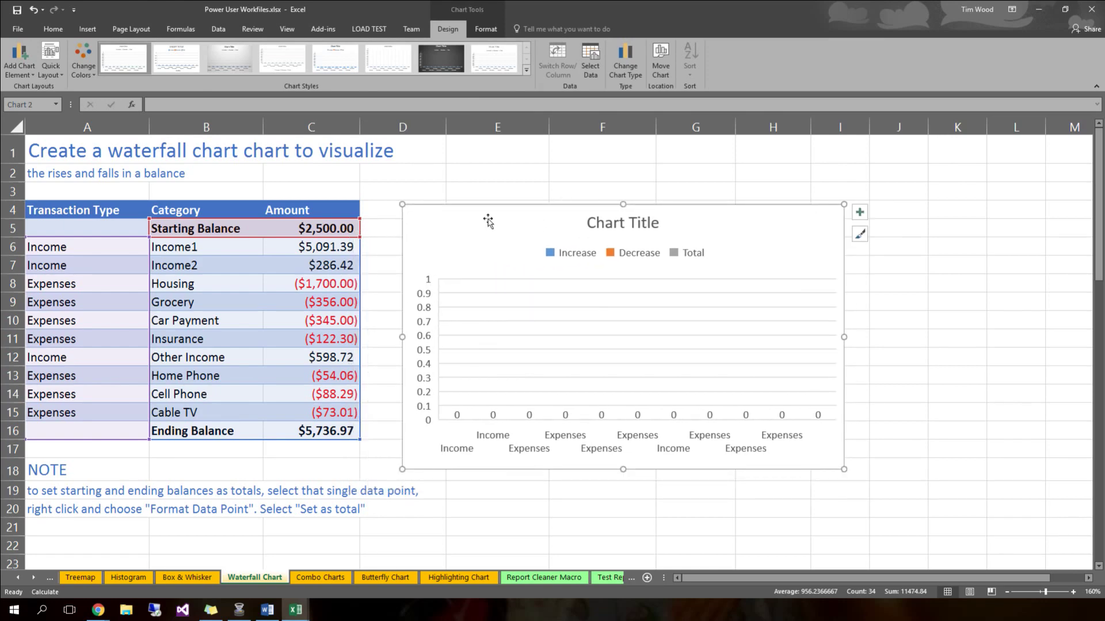
key("Delete")
Insert a waterfall chart from the full table with headers, positioned and enlarged beside it
left_click_drag(87, 208, 354, 433)
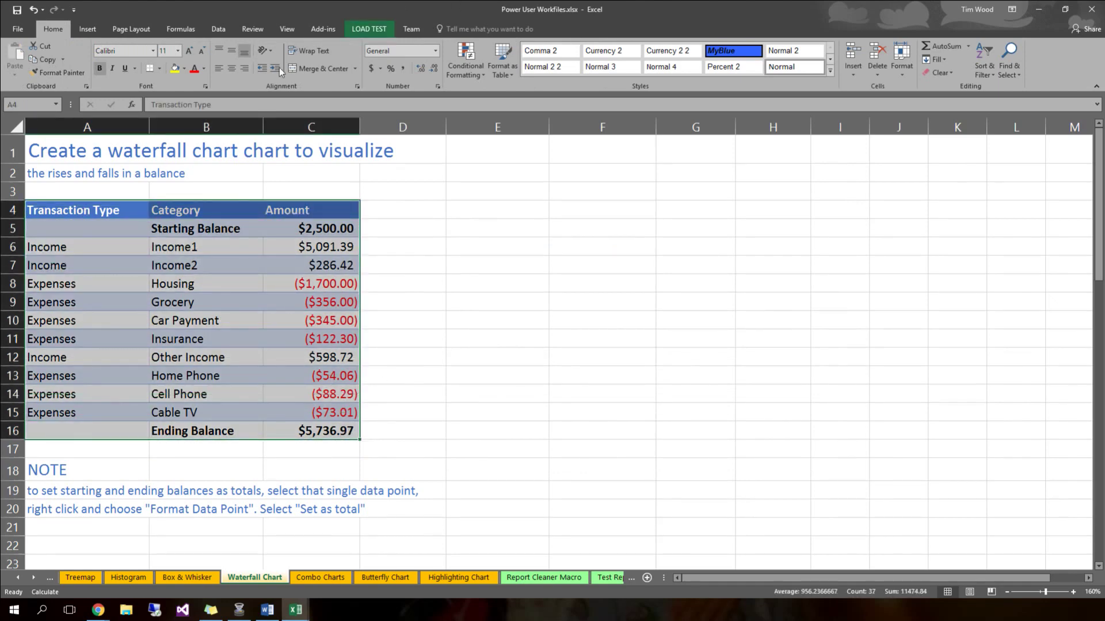
left_click(87, 29)
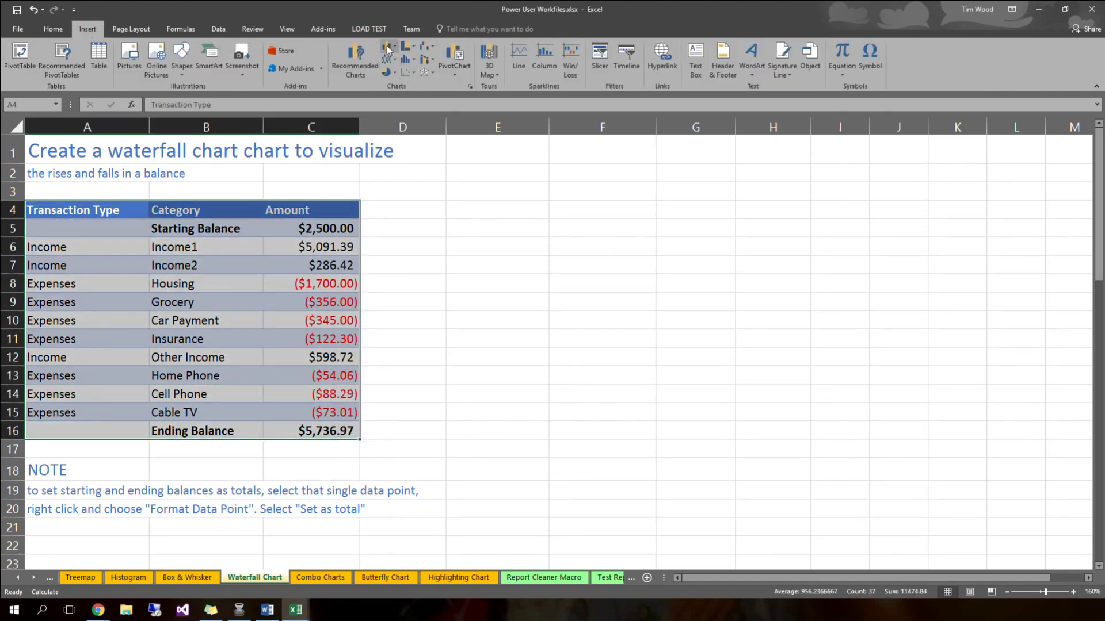
left_click(427, 47)
left_click(439, 84)
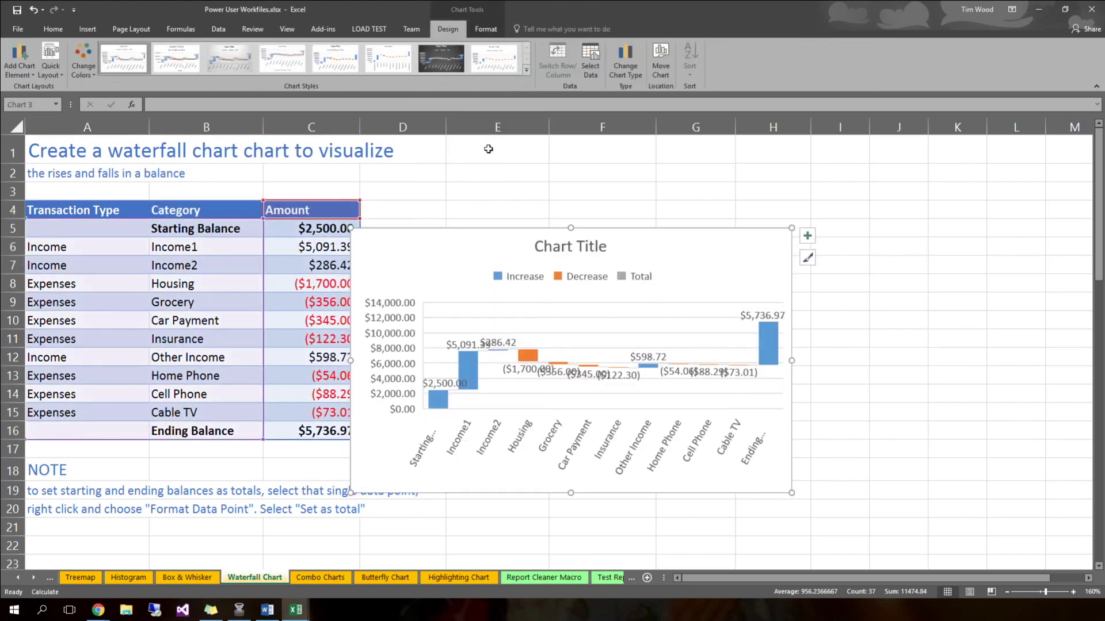
left_click_drag(671, 254, 711, 304)
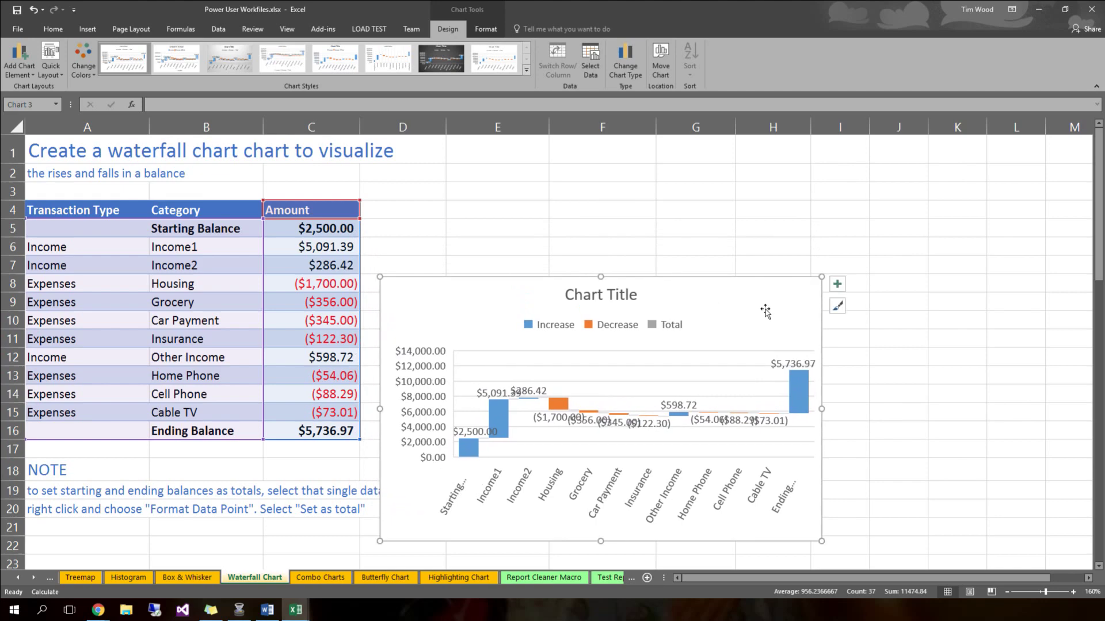
left_click_drag(821, 276, 1004, 173)
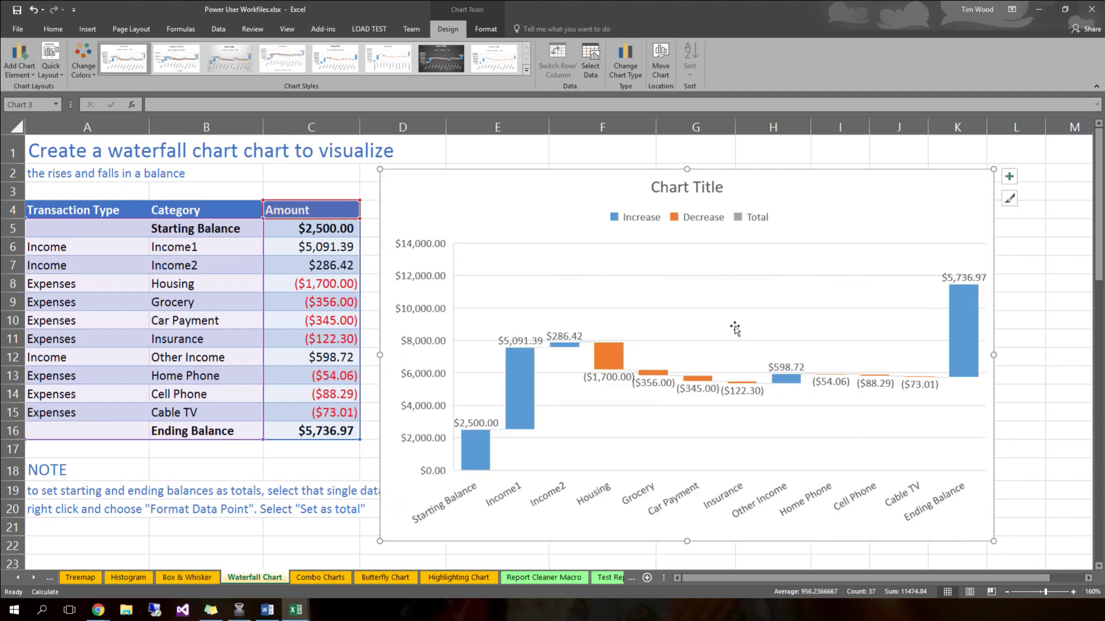
scroll(731, 331, "down", 4)
left_click_drag(575, 184, 588, 331)
left_click_drag(635, 298, 767, 181)
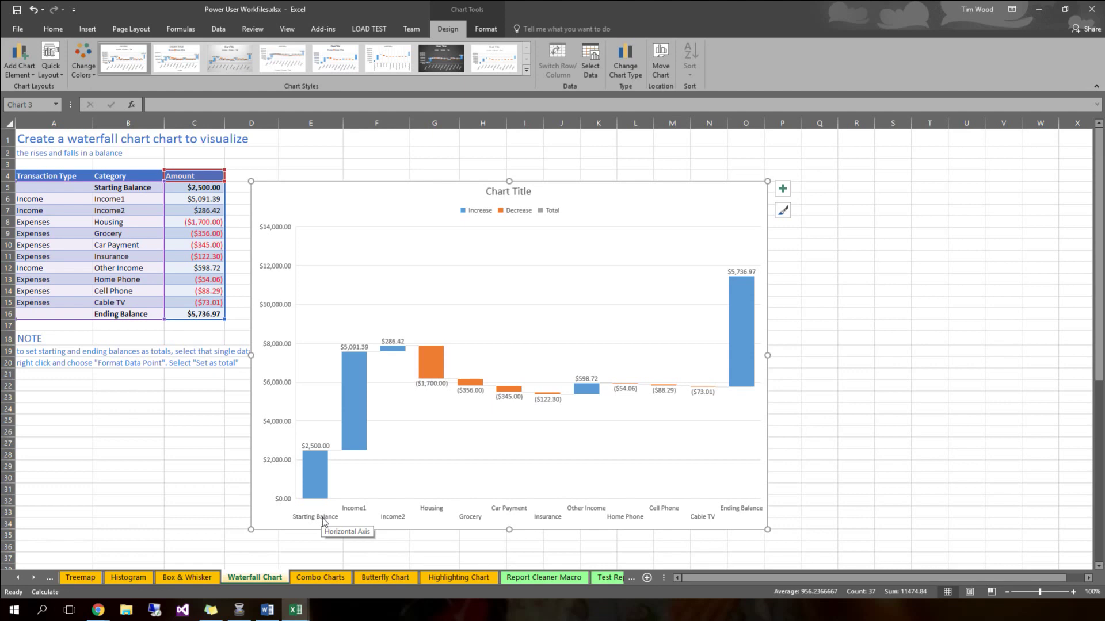
Mark the Ending Balance and Starting Balance bars as totals in Format Data Point
left_click(318, 492)
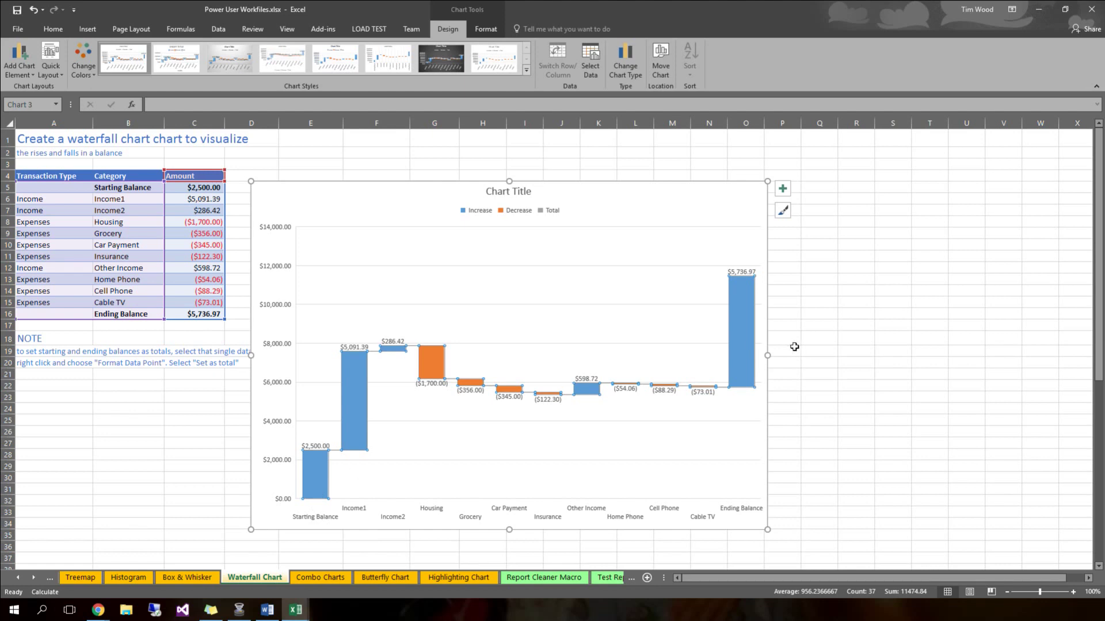
left_click(753, 349)
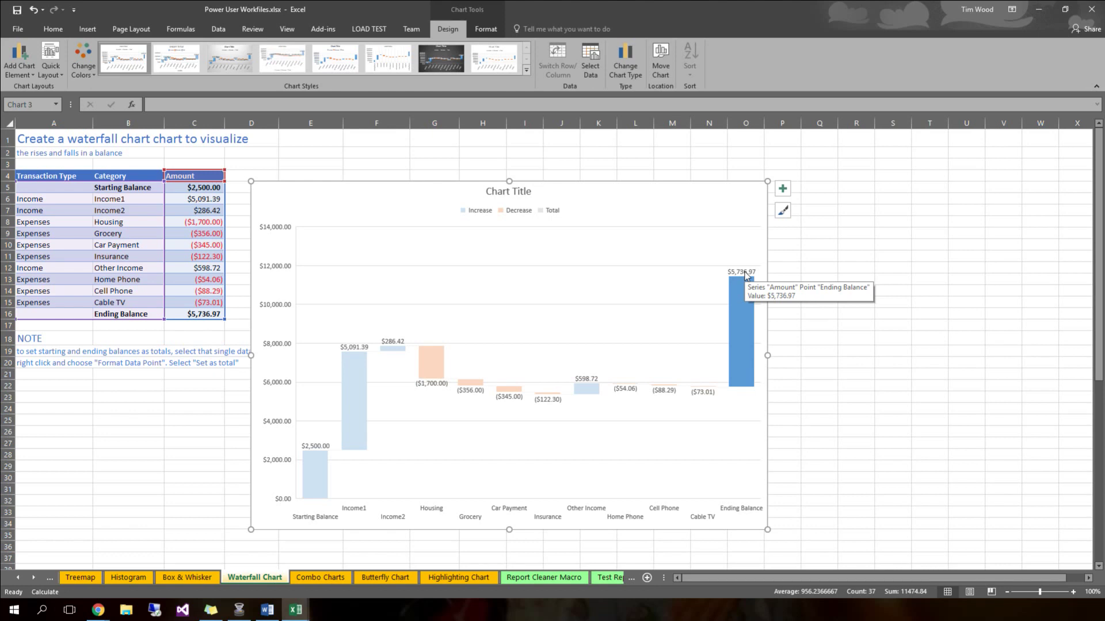
right_click(740, 316)
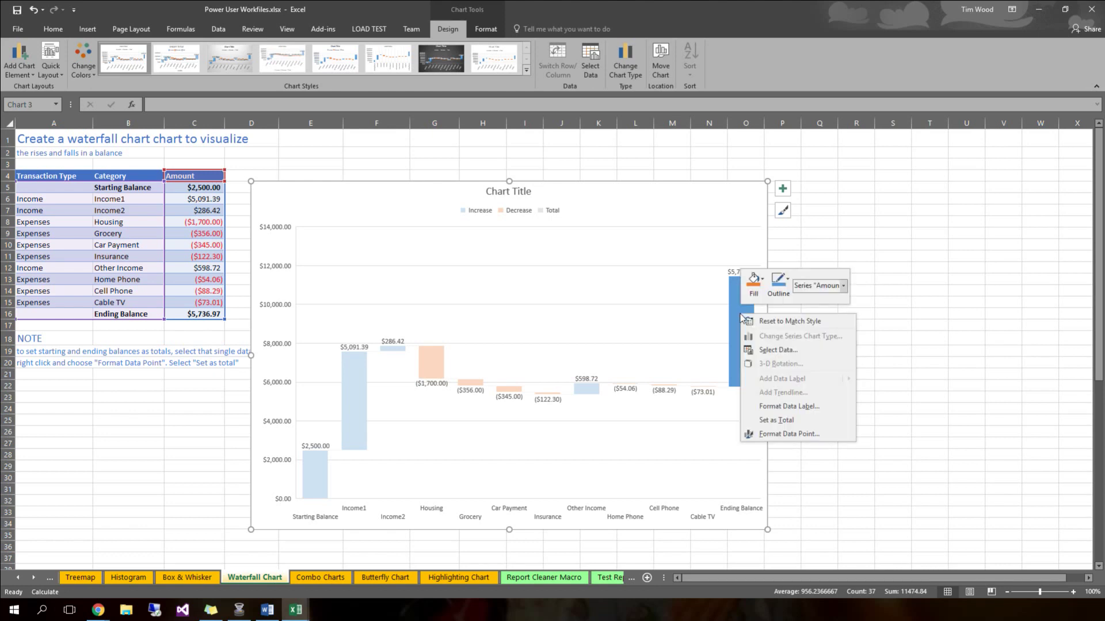
left_click(783, 435)
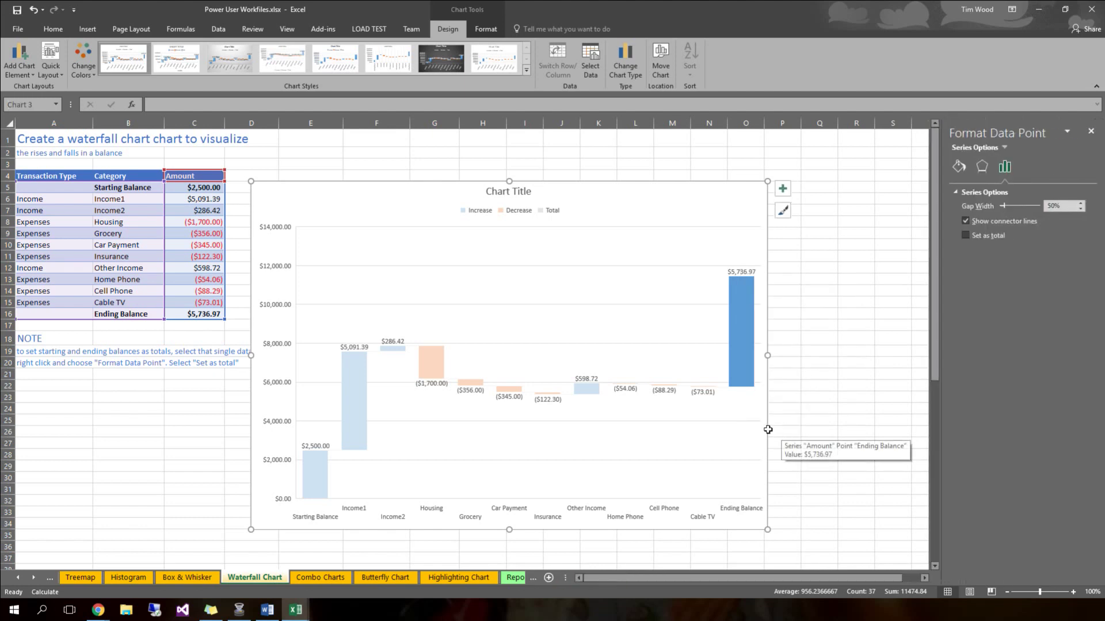
left_click(965, 236)
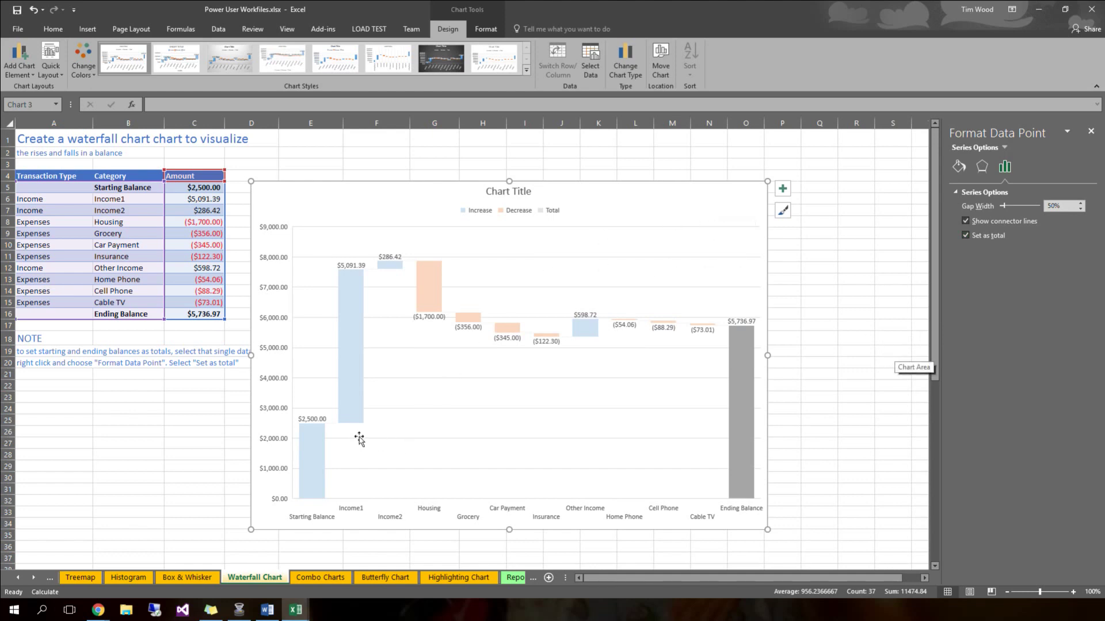
left_click(306, 472)
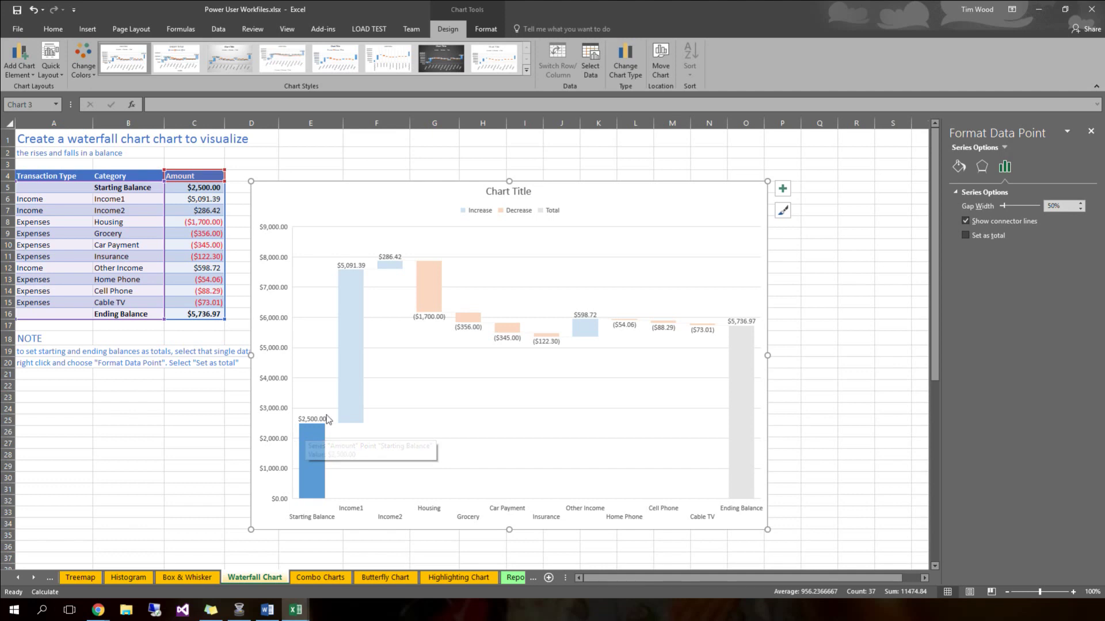
left_click(967, 237)
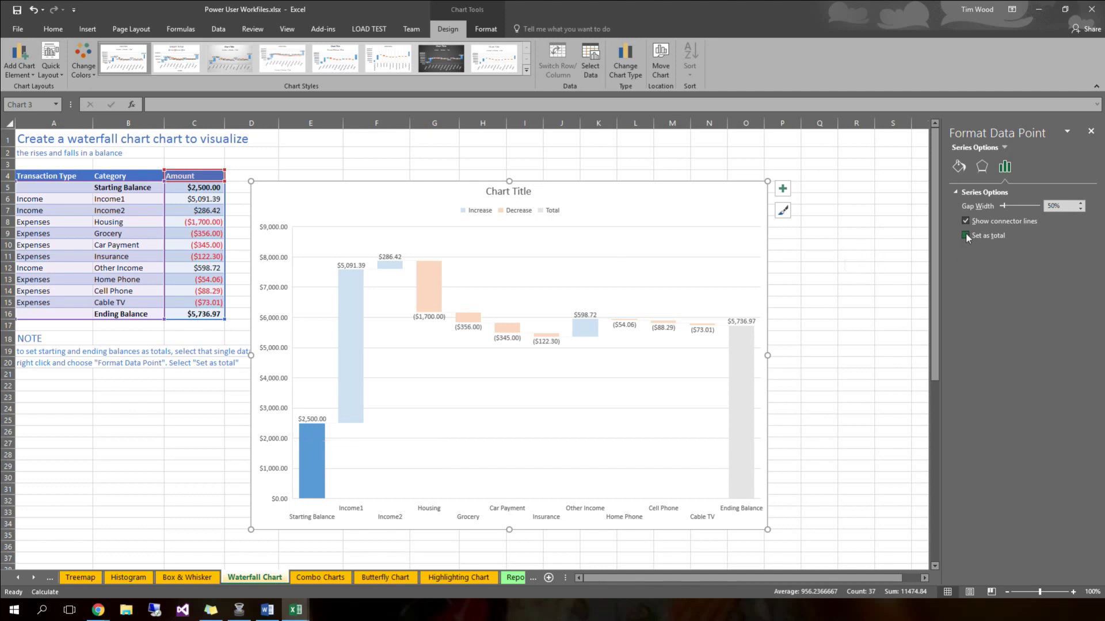
left_click(627, 220)
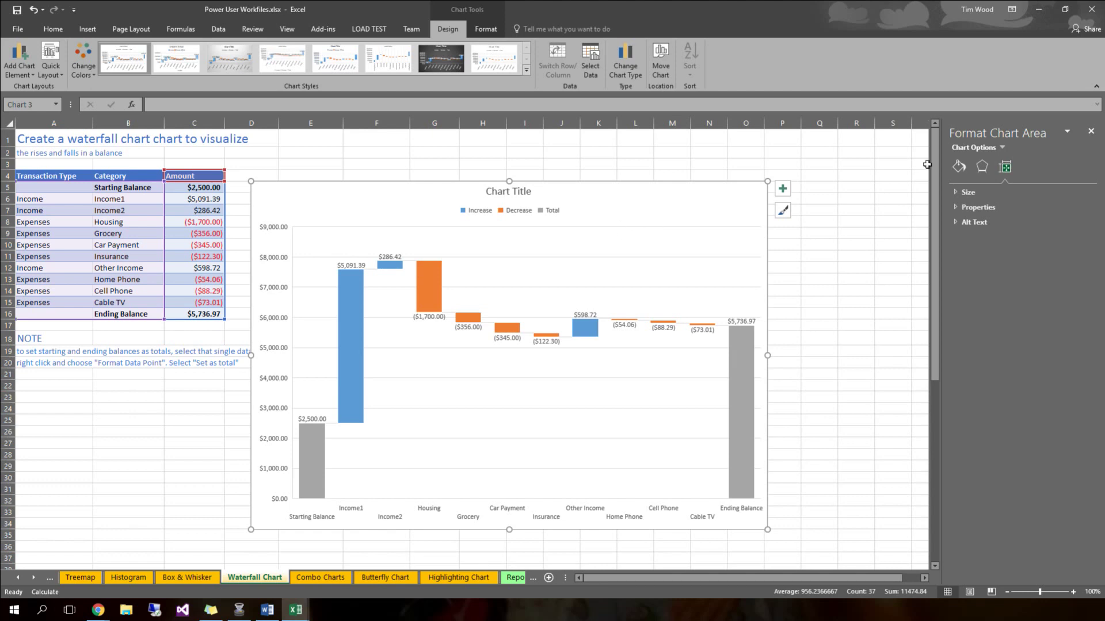
Close the Format Chart Area pane to view the finished waterfall chart
left_click(1090, 131)
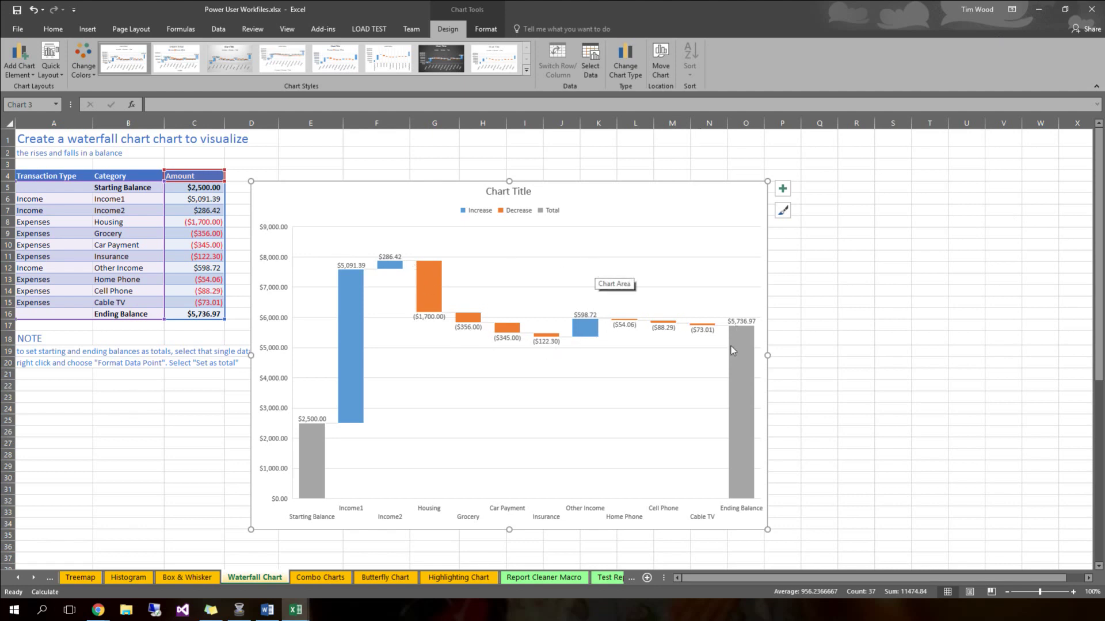
mouse_move(746, 323)
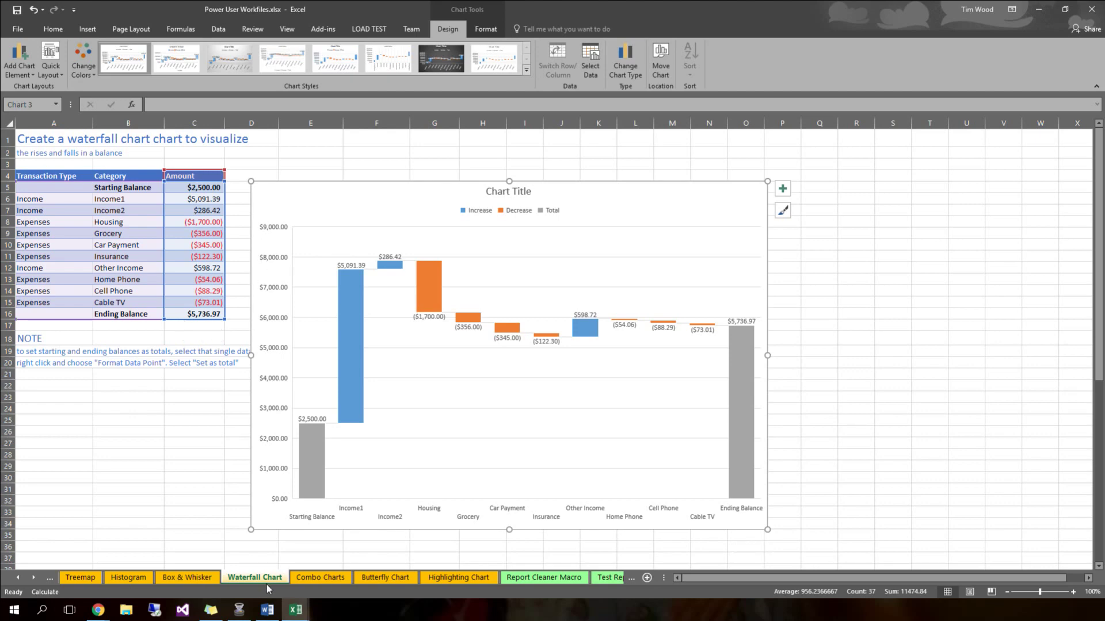
On the Combo Charts sheet, restore the chart title and move the Sales chart lower
left_click(302, 577)
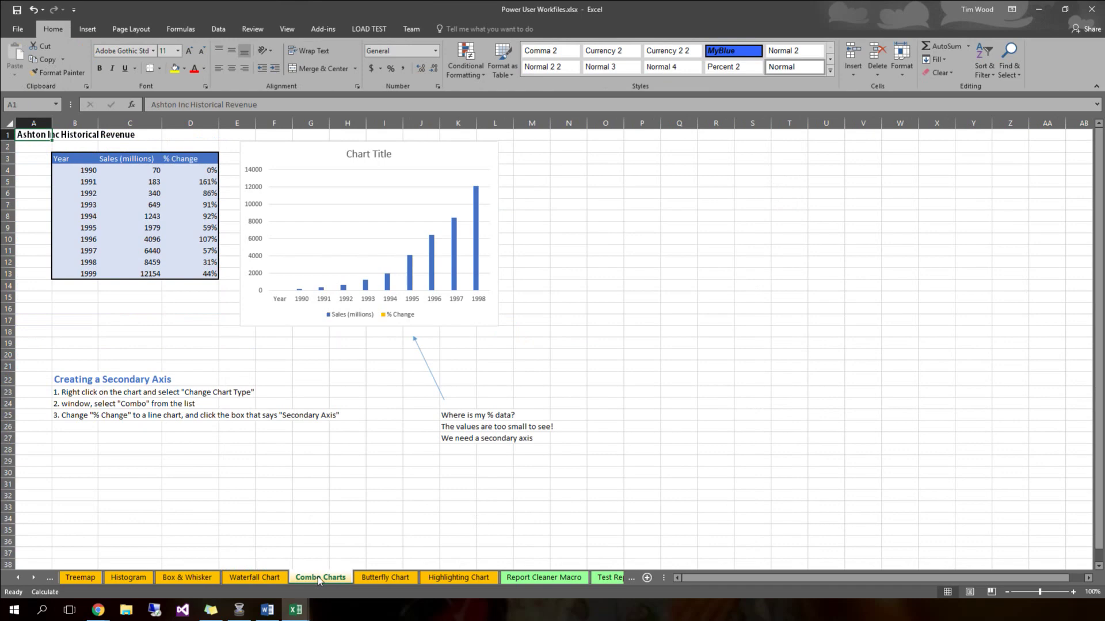
left_click(368, 165)
key("Delete")
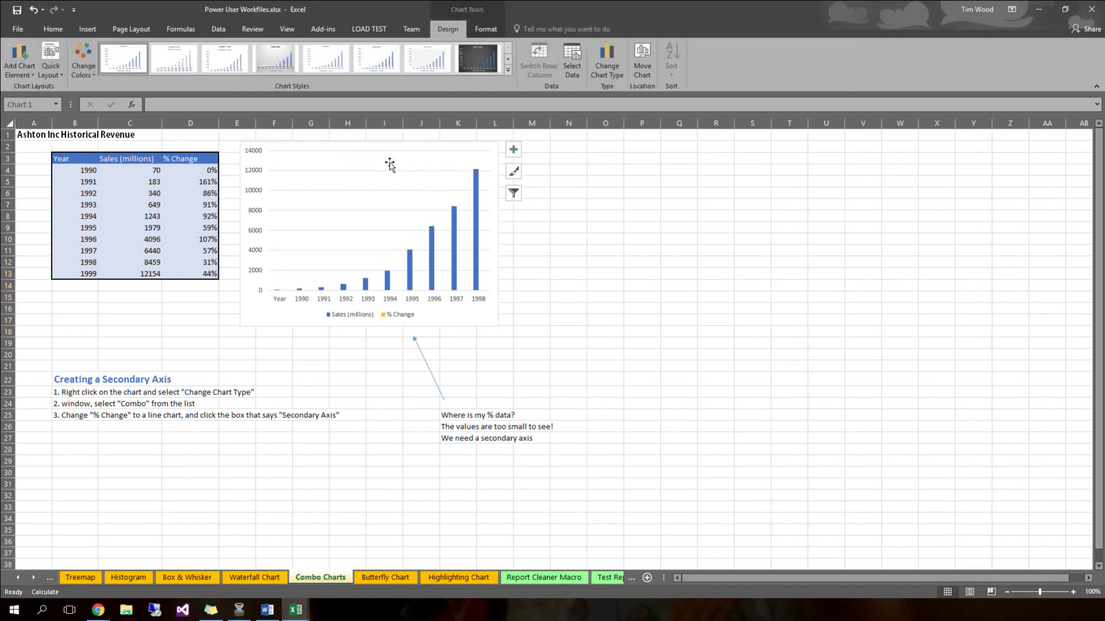
left_click(406, 157)
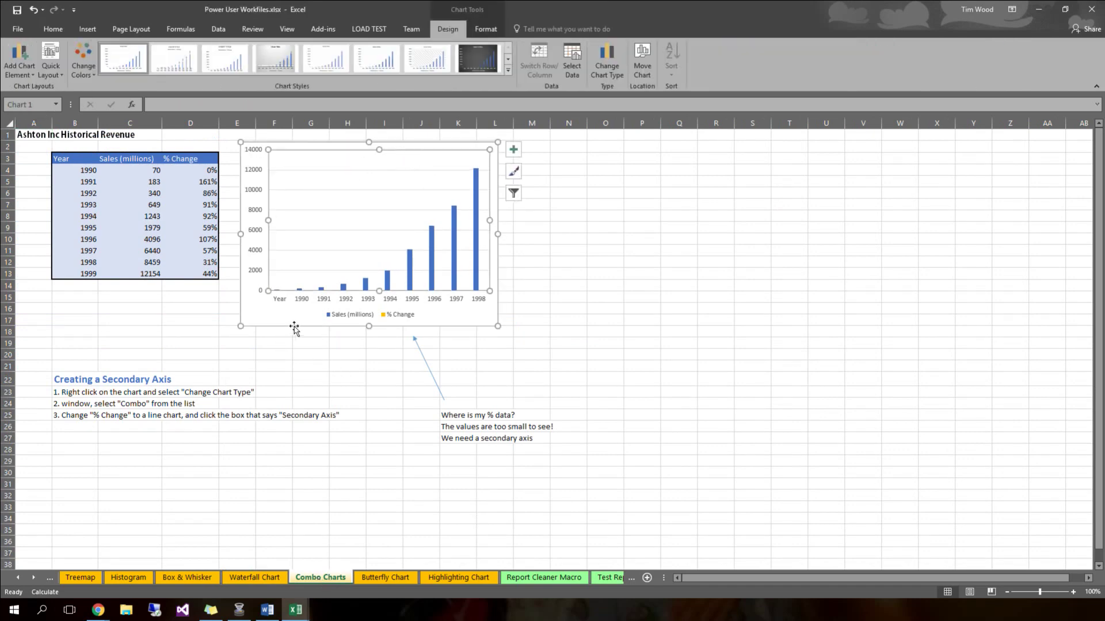
key("ctrl+z")
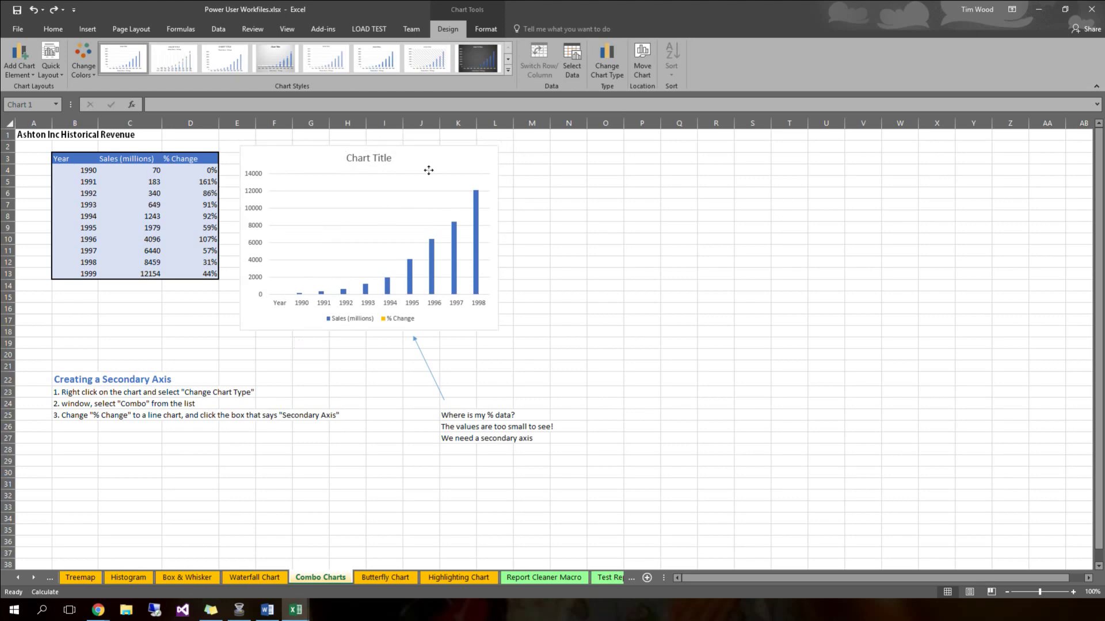
left_click_drag(429, 159, 463, 174)
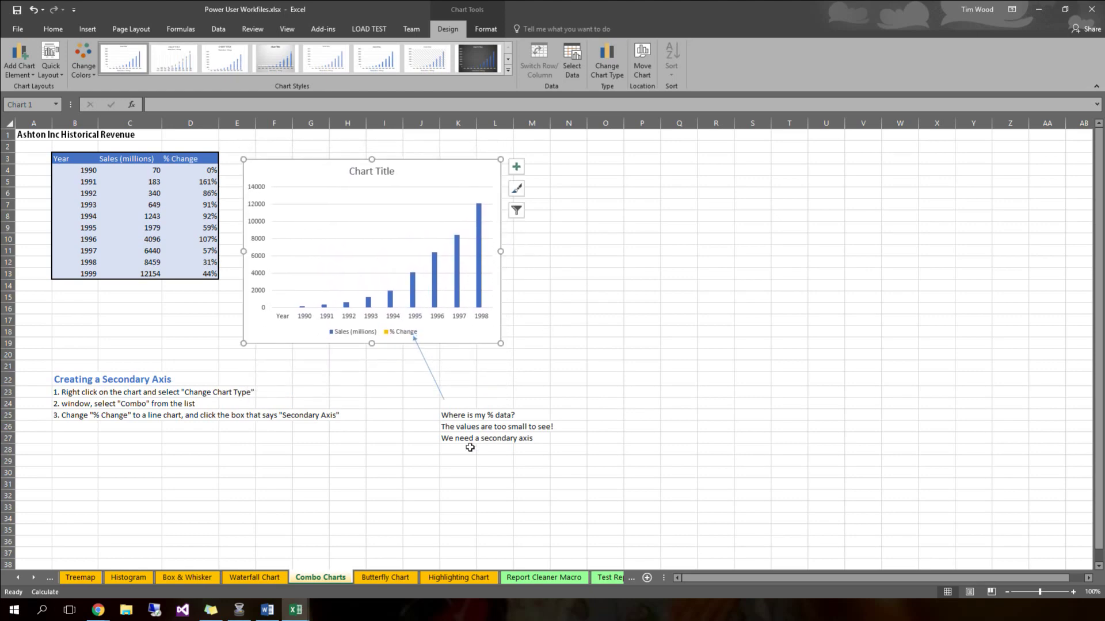
scroll(402, 424, "up", 2, "ctrl")
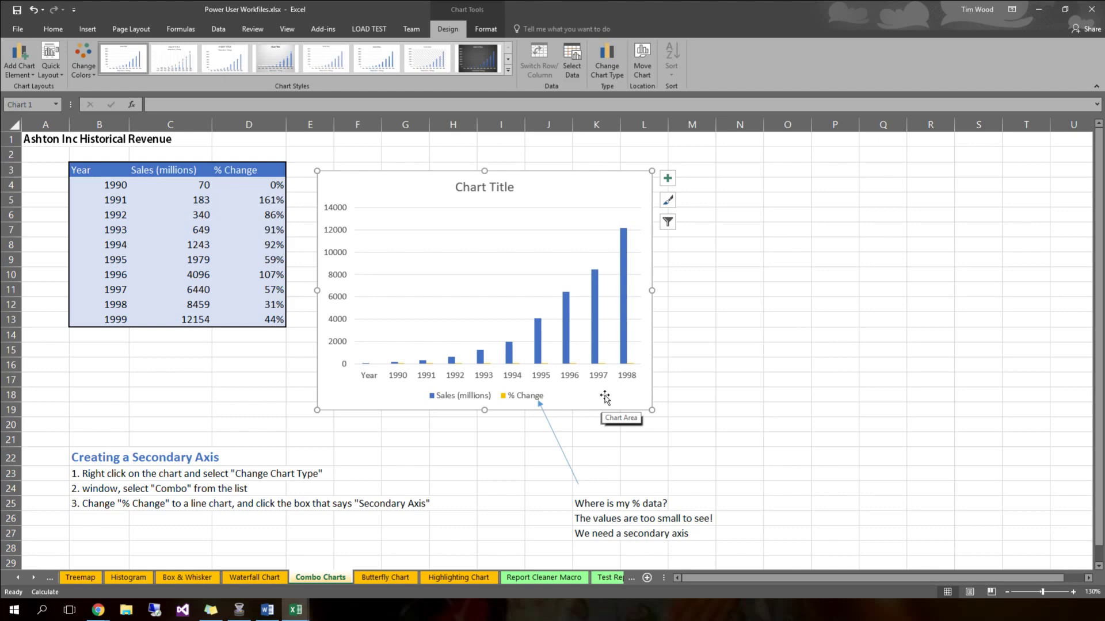
Select the year axis and chart area, checking the Format and Design ribbon options
left_click(602, 368)
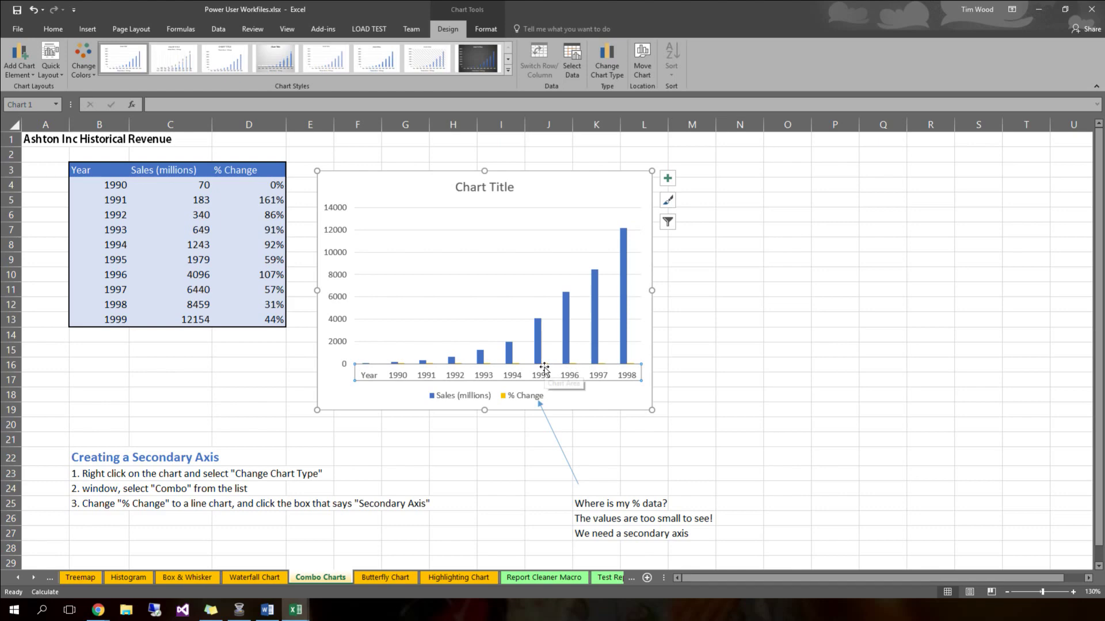
left_click(487, 30)
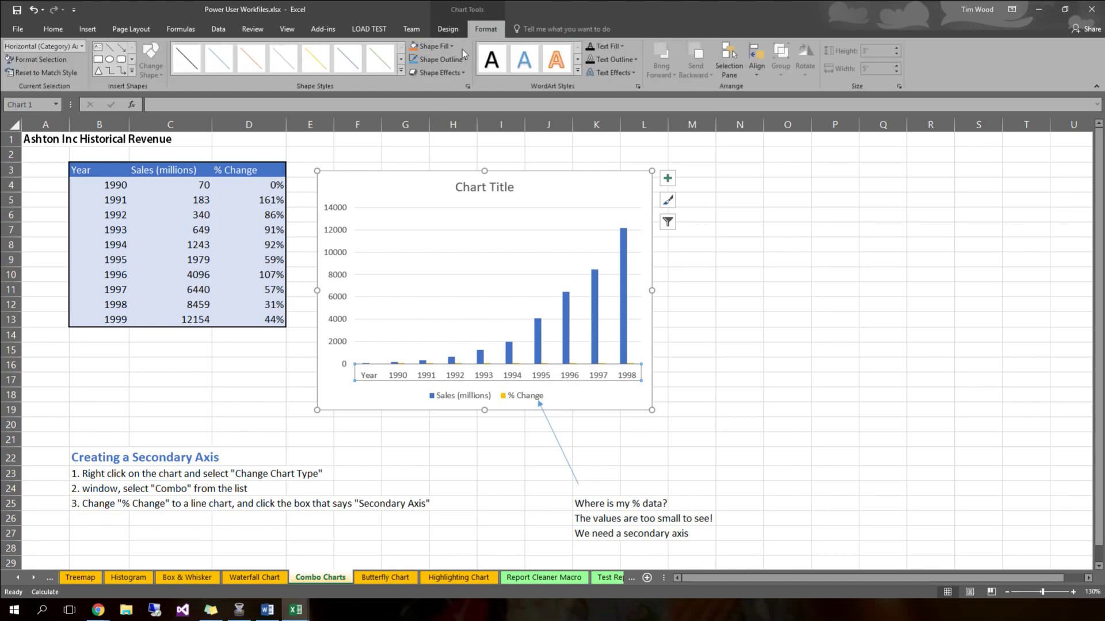
left_click(540, 189)
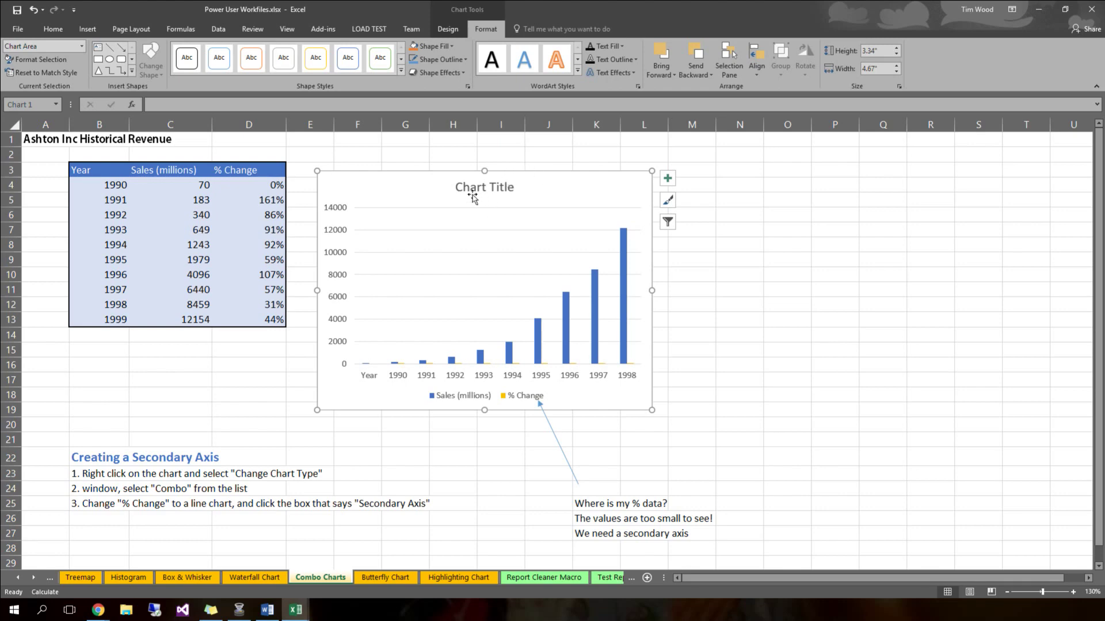
left_click(447, 29)
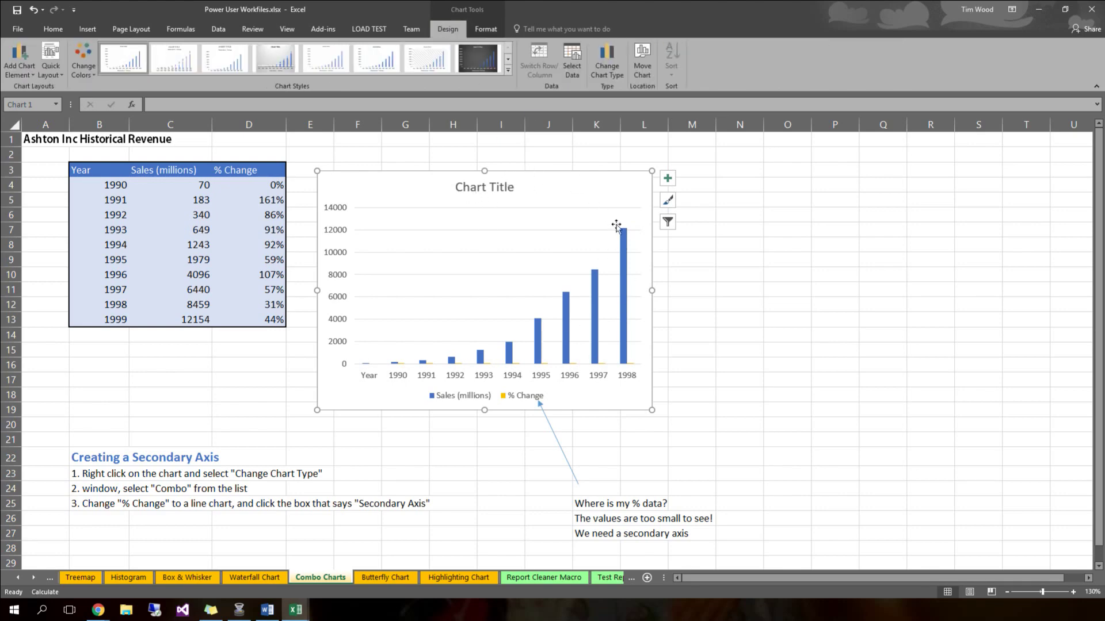
right_click(611, 196)
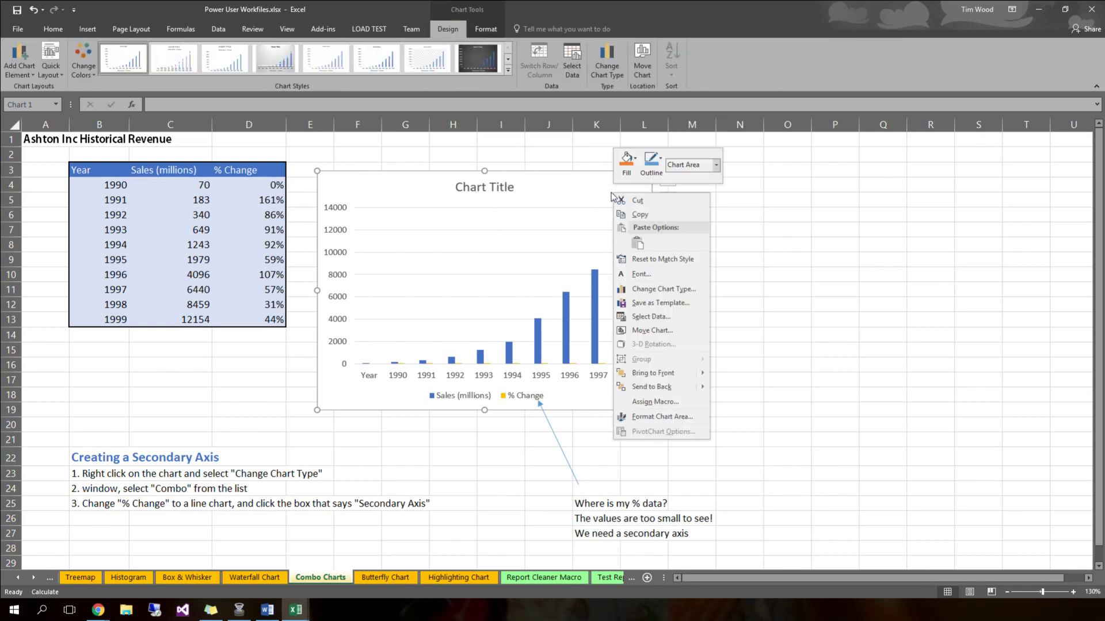
Change the chart to a Combo type with % Change on a secondary axis
left_click(688, 294)
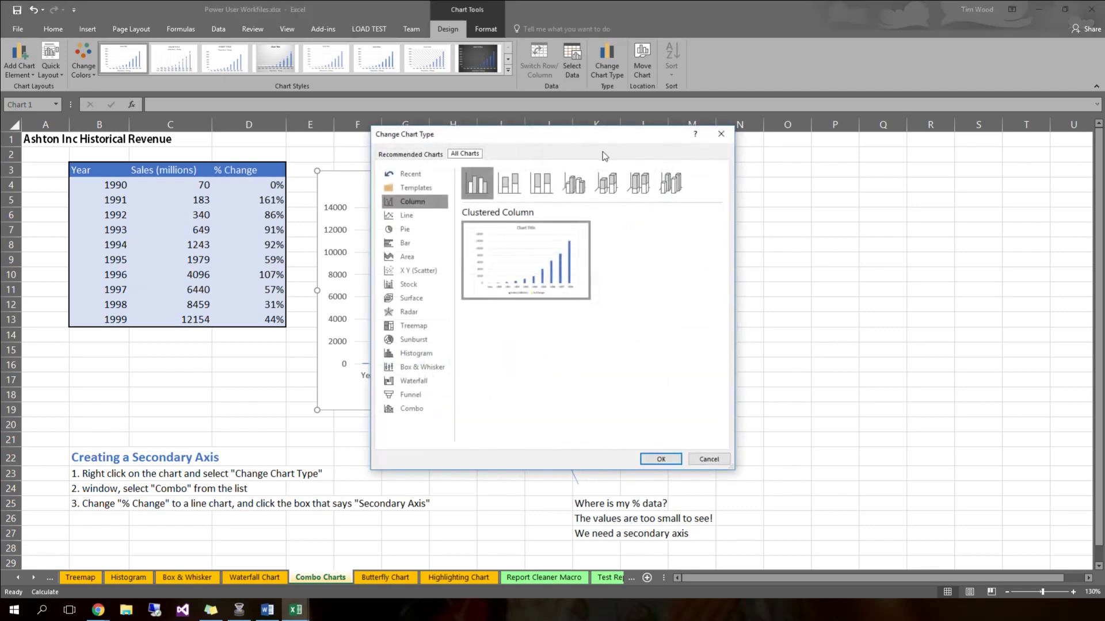
left_click_drag(577, 132, 890, 152)
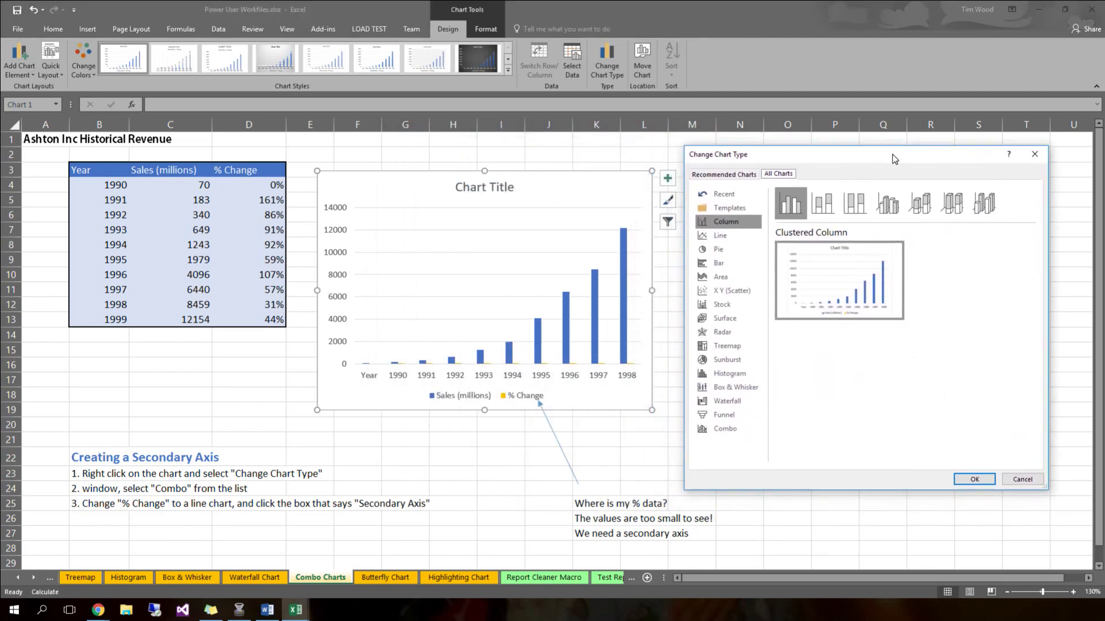
left_click(722, 430)
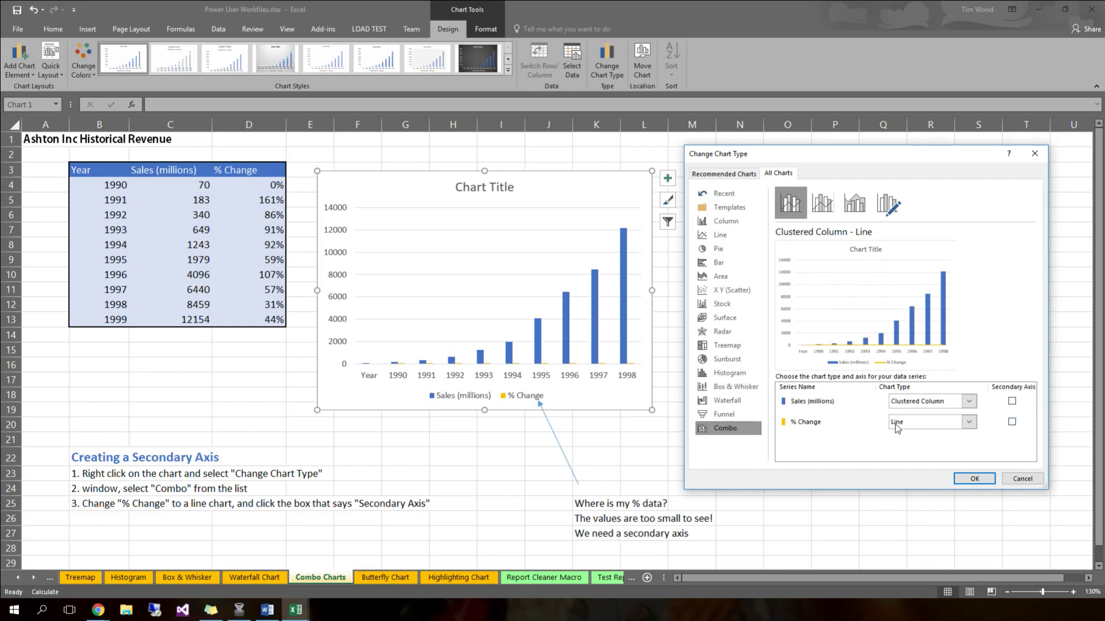
left_click(1013, 423)
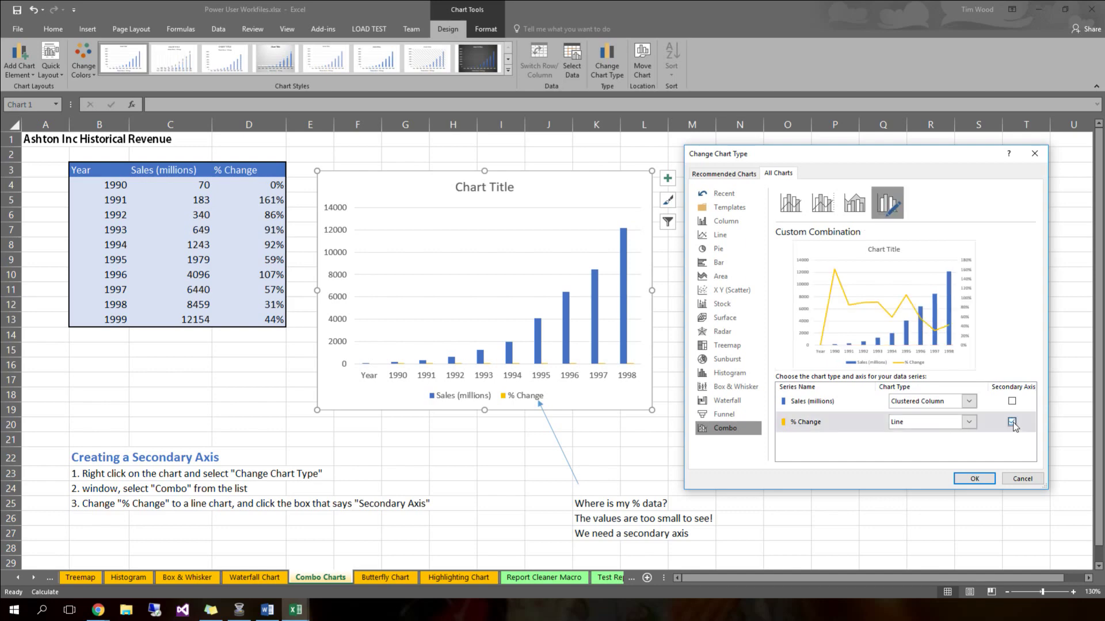
left_click(973, 479)
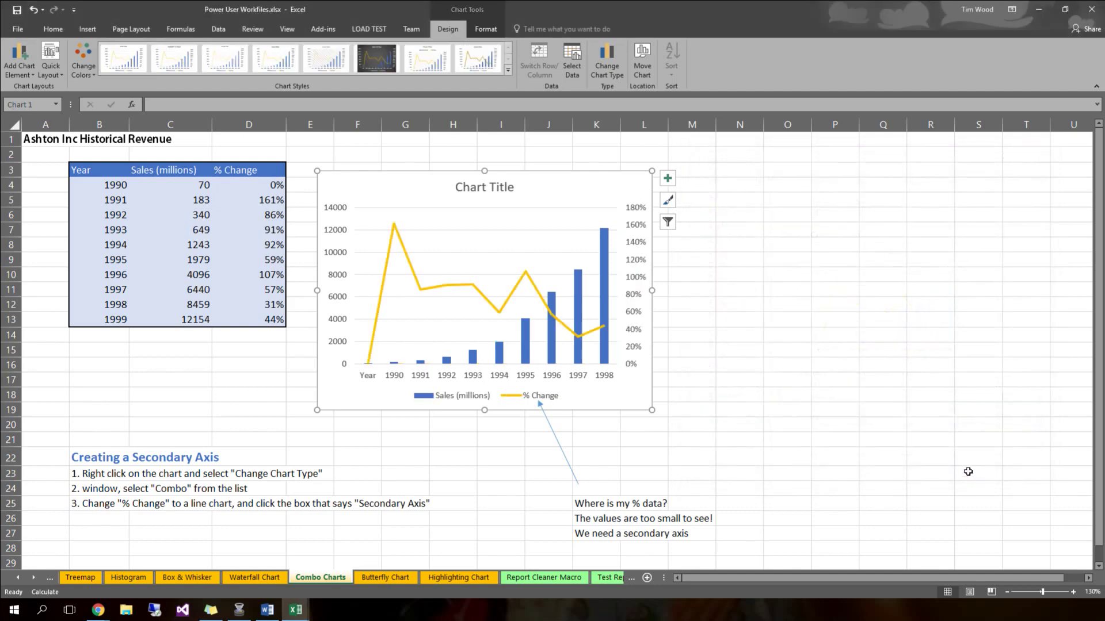